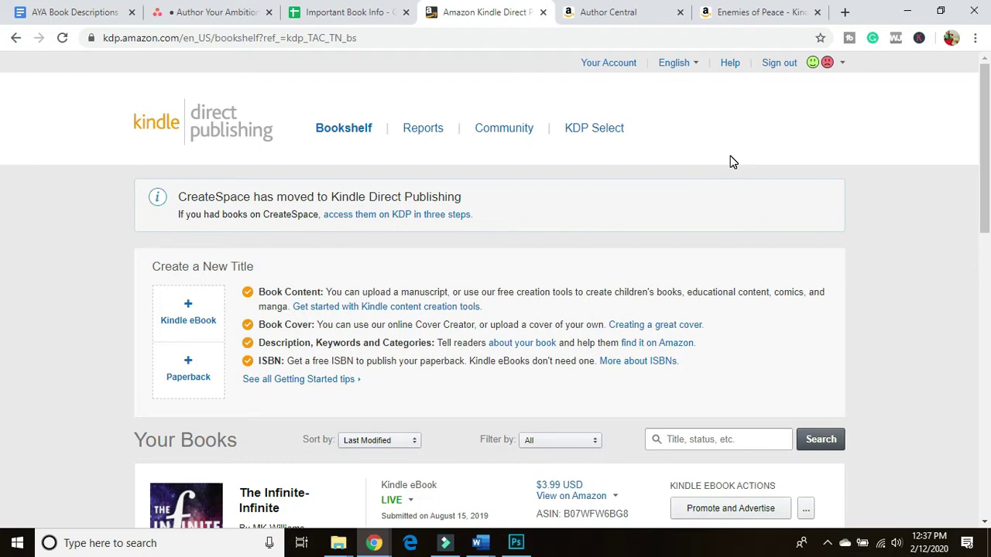
- Start a new Kindle eBook titled 'Self-Publishing for the First-Time Author'
{"action": "left_click", "coordinate": [186, 319]}
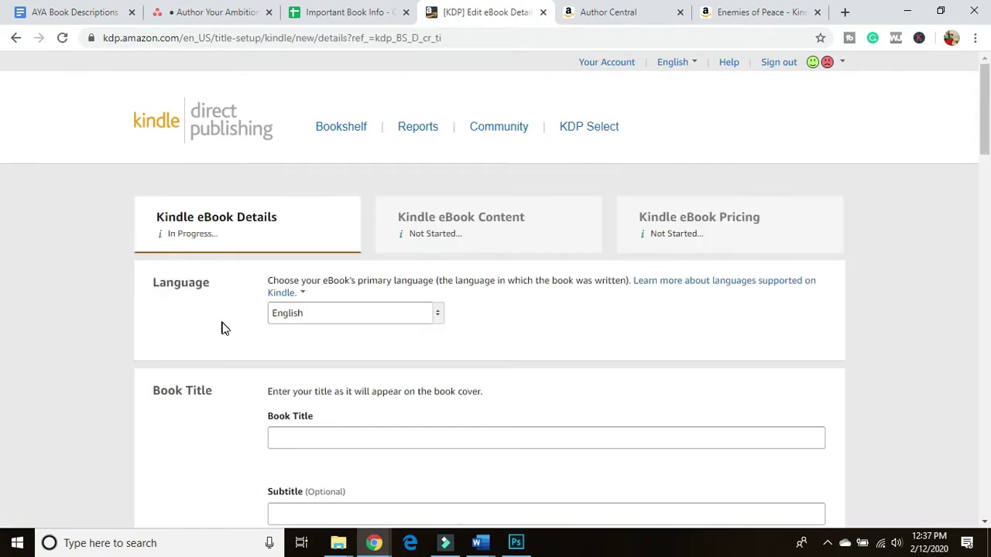
{"action": "scroll", "coordinate": [221, 327], "scroll_direction": "down", "scroll_amount": 2}
{"action": "left_click", "coordinate": [302, 292]}
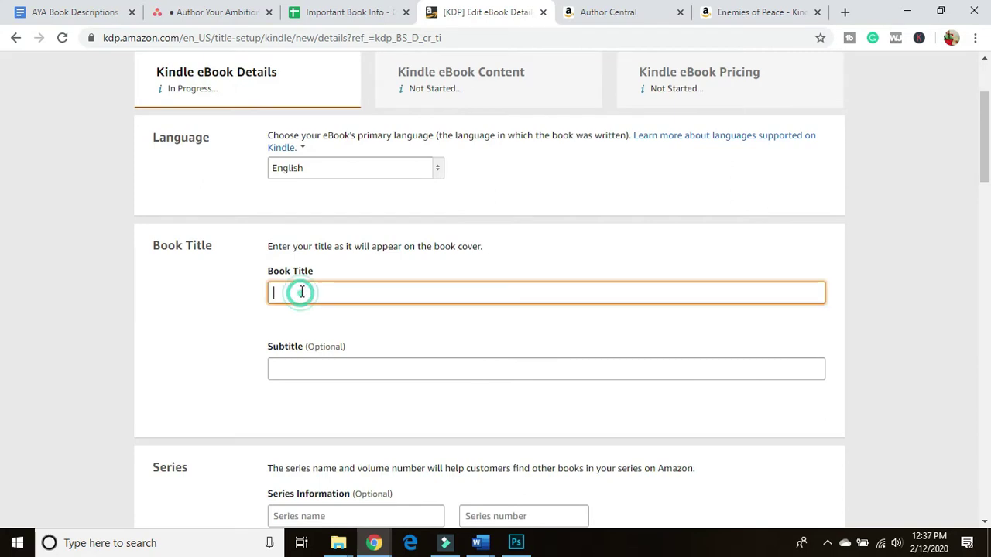
{"action": "type", "text": "Self"}
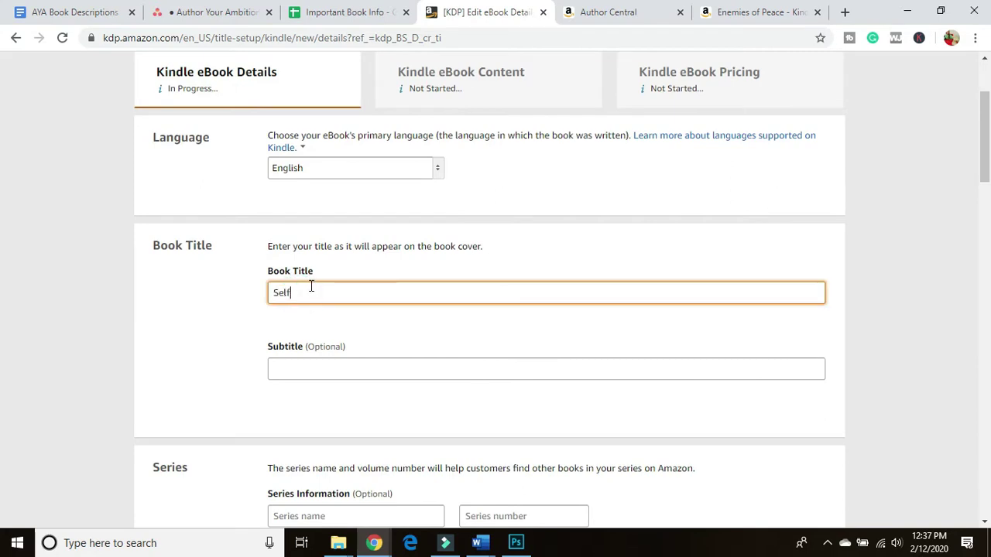
{"action": "type", "text": "-Publishing for the First-Time Author"}
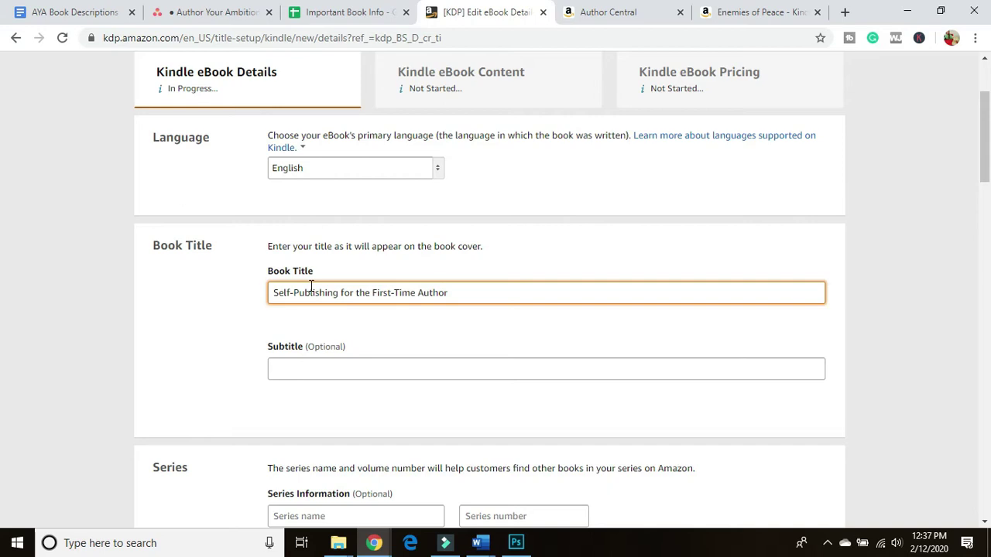
- Set the series to 'Author Your Ambition', number 1
{"action": "scroll", "coordinate": [312, 286], "scroll_direction": "down", "scroll_amount": 1}
{"action": "left_click", "coordinate": [294, 449]}
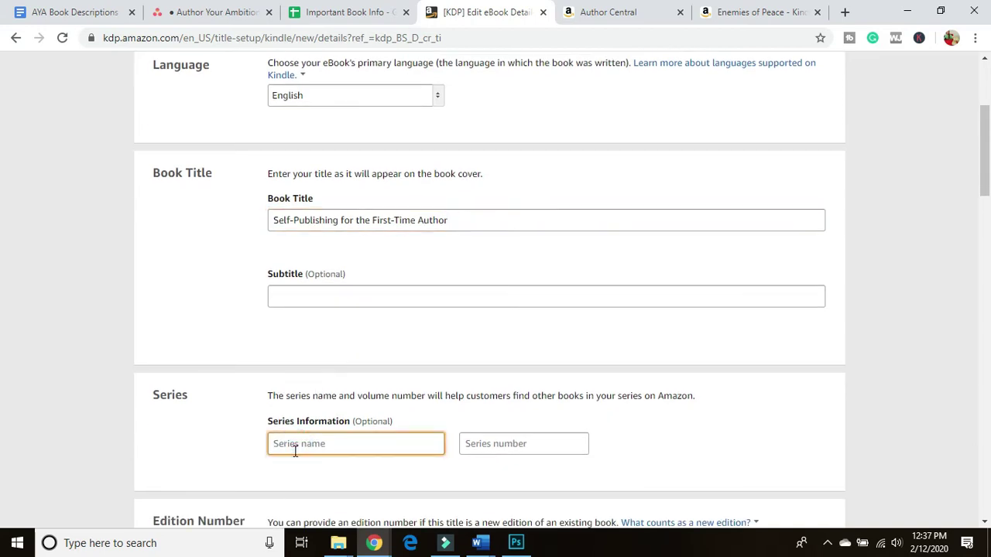
{"action": "type", "text": "Author Your Ambition"}
{"action": "key", "text": "Tab"}
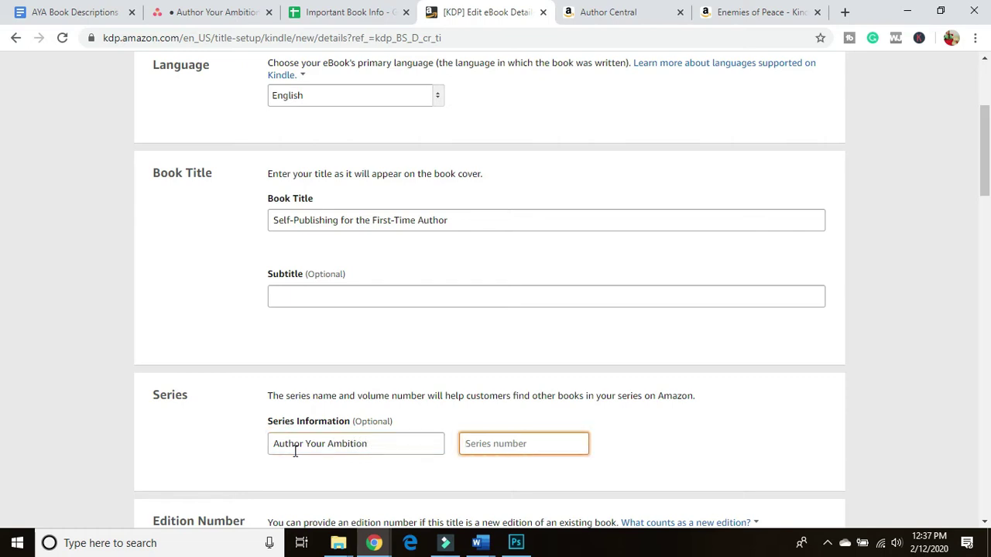
{"action": "type", "text": "1"}
- Enter the author's first and last name
{"action": "scroll", "coordinate": [297, 453], "scroll_direction": "down", "scroll_amount": 3}
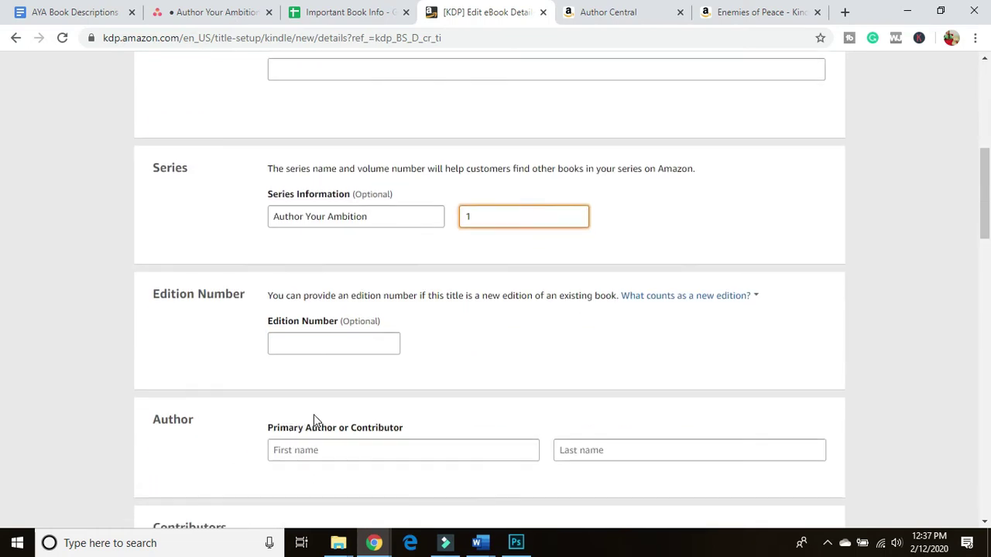
{"action": "scroll", "coordinate": [313, 420], "scroll_direction": "down", "scroll_amount": 1}
{"action": "left_click", "coordinate": [312, 321]}
{"action": "type", "text": "M.K."}
{"action": "key", "text": "Tab"}
{"action": "type", "text": "Williams"}
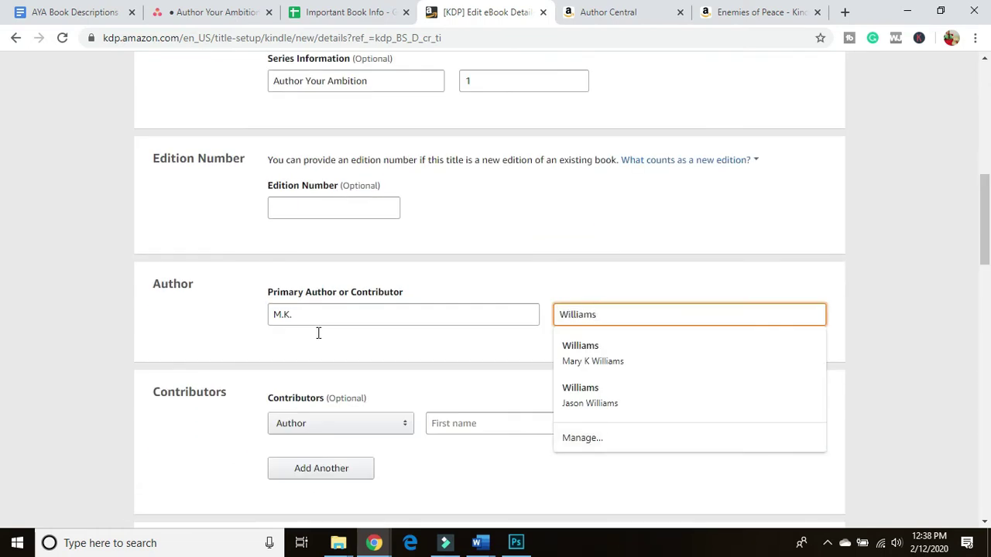
{"action": "left_click", "coordinate": [332, 349]}
- Copy this book's two description paragraphs from the AYA Book Descriptions document
{"action": "scroll", "coordinate": [343, 329], "scroll_direction": "down", "scroll_amount": 1}
{"action": "scroll", "coordinate": [353, 325], "scroll_direction": "down", "scroll_amount": 4}
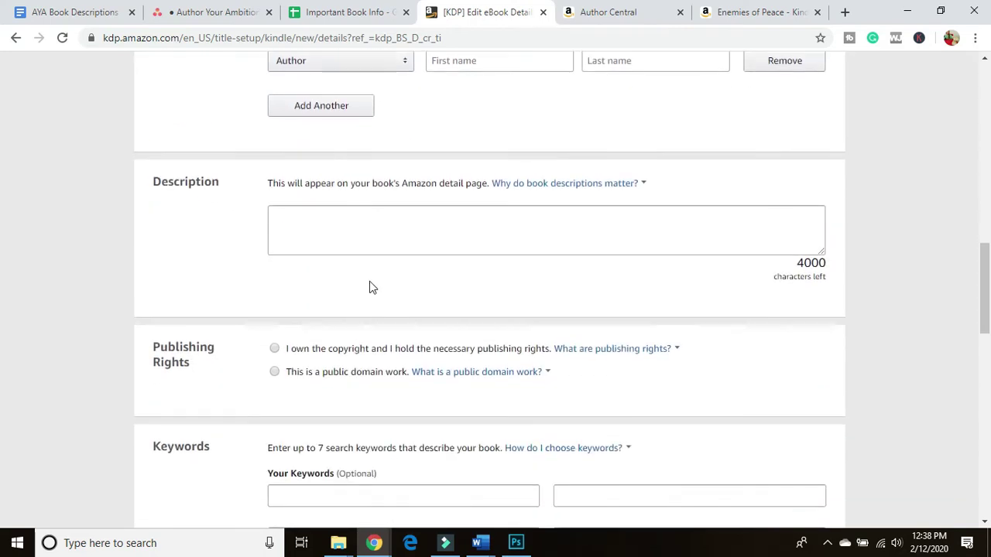
{"action": "left_click", "coordinate": [44, 11]}
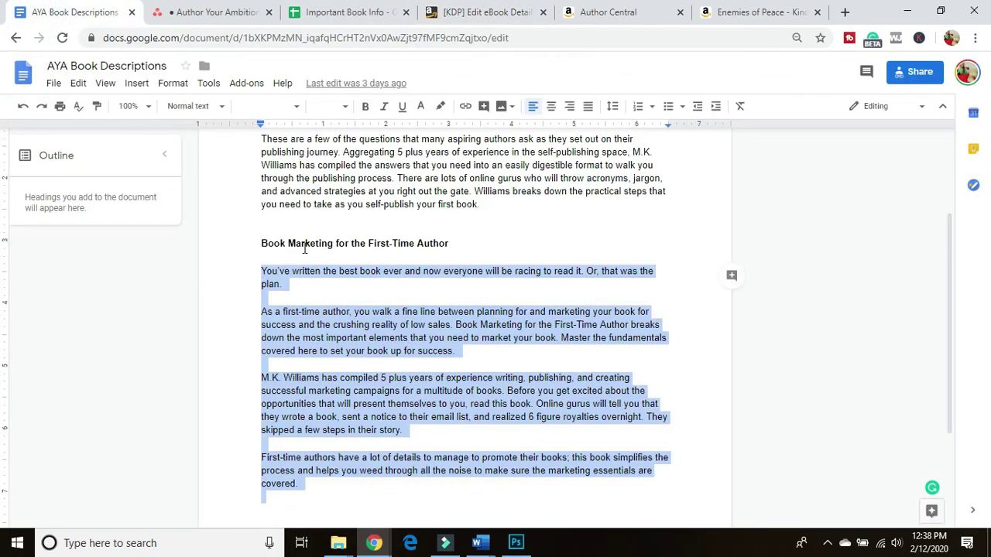
{"action": "scroll", "coordinate": [336, 213], "scroll_direction": "up", "scroll_amount": 2}
{"action": "left_click_drag", "start_coordinate": [480, 350], "coordinate": [243, 236]}
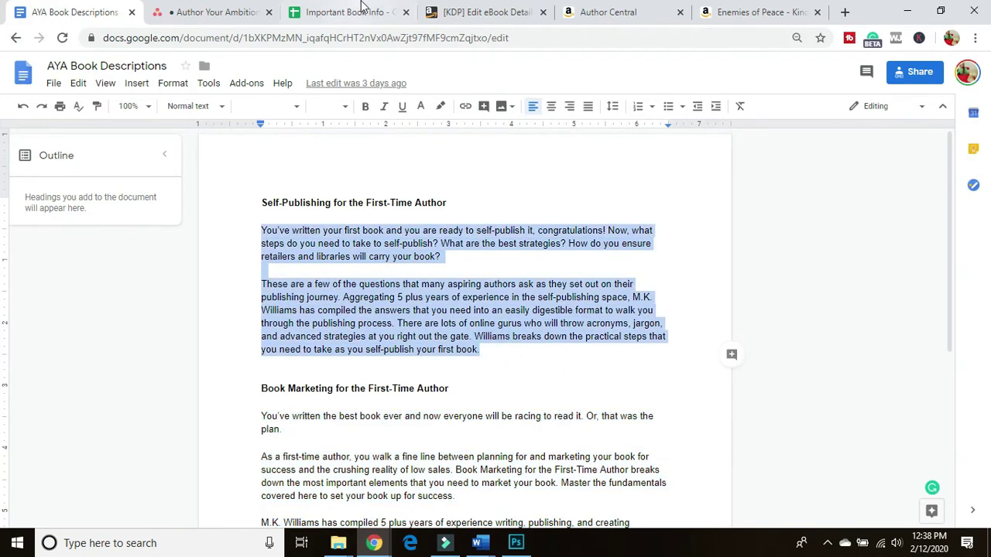
{"action": "left_click", "coordinate": [475, 11]}
- Paste the book description and declare that the author owns the copyright
{"action": "left_click", "coordinate": [364, 224]}
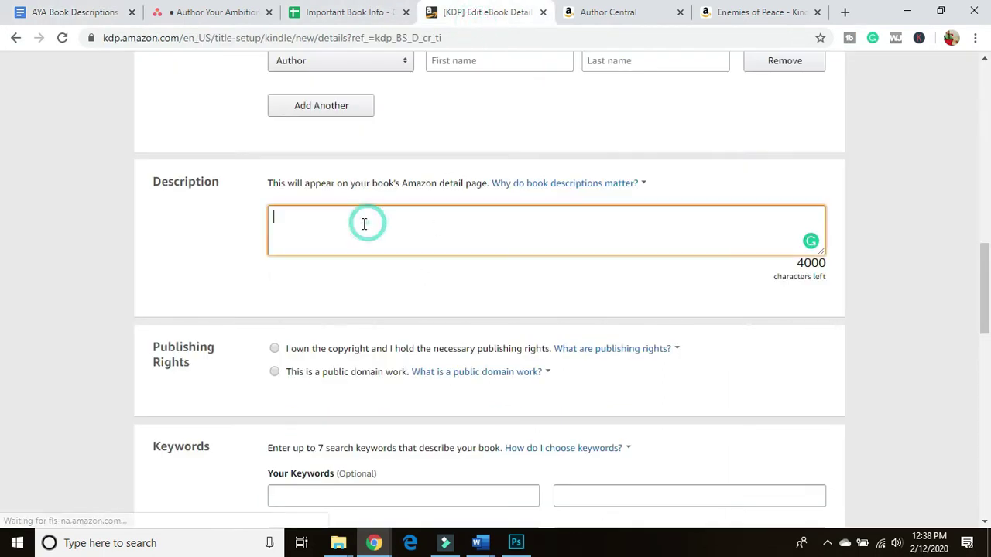
{"action": "key", "text": "ctrl+v"}
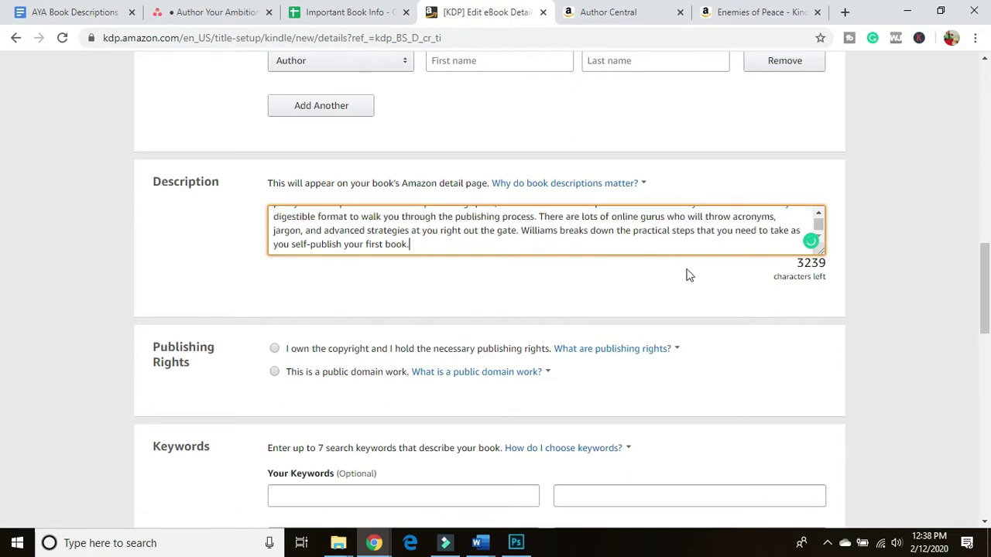
{"action": "key", "text": "BackSpace"}
{"action": "key", "text": "BackSpace"}
{"action": "left_click", "coordinate": [279, 352]}
- Enter the first three keywords, including 'self-publishing' and 'how to publish a book'
{"action": "scroll", "coordinate": [409, 320], "scroll_direction": "down", "scroll_amount": 3}
{"action": "left_click", "coordinate": [409, 278]}
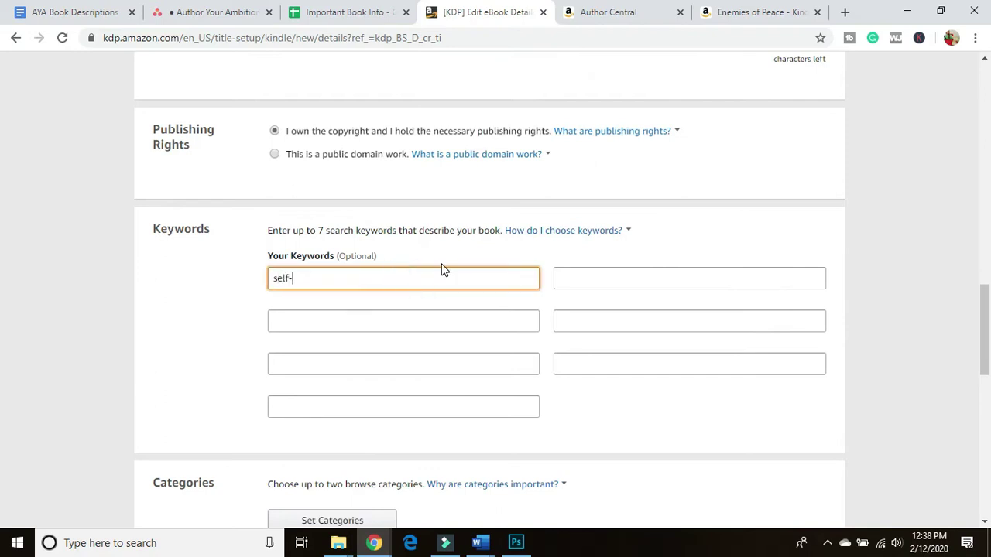
{"action": "type", "text": "self-publishing"}
{"action": "key", "text": "Tab"}
{"action": "type", "text": "hot to"}
{"action": "key", "text": "BackSpace"}
{"action": "key", "text": "BackSpace"}
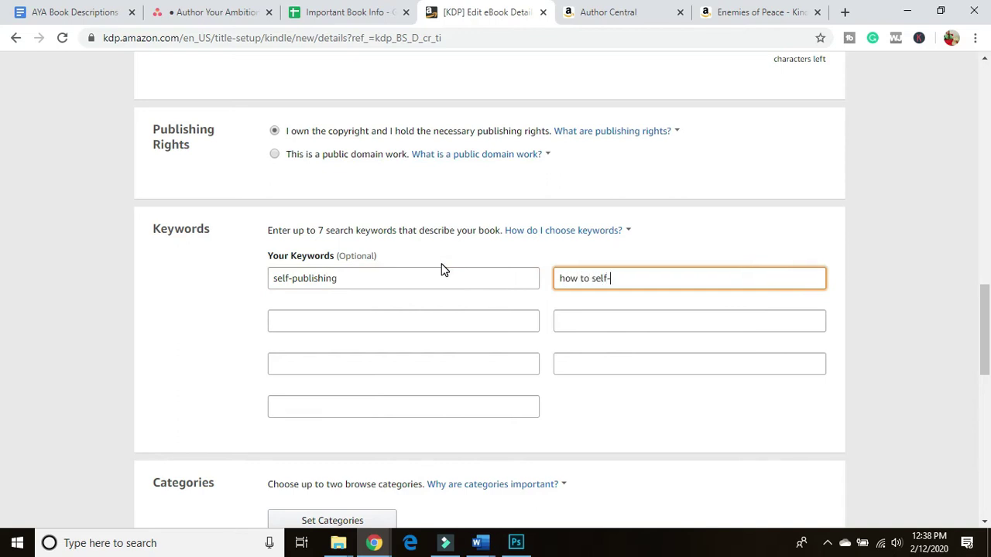
{"action": "type", "text": "a book"}
{"action": "key", "text": "Tab"}
{"action": "type", "text": "h"}
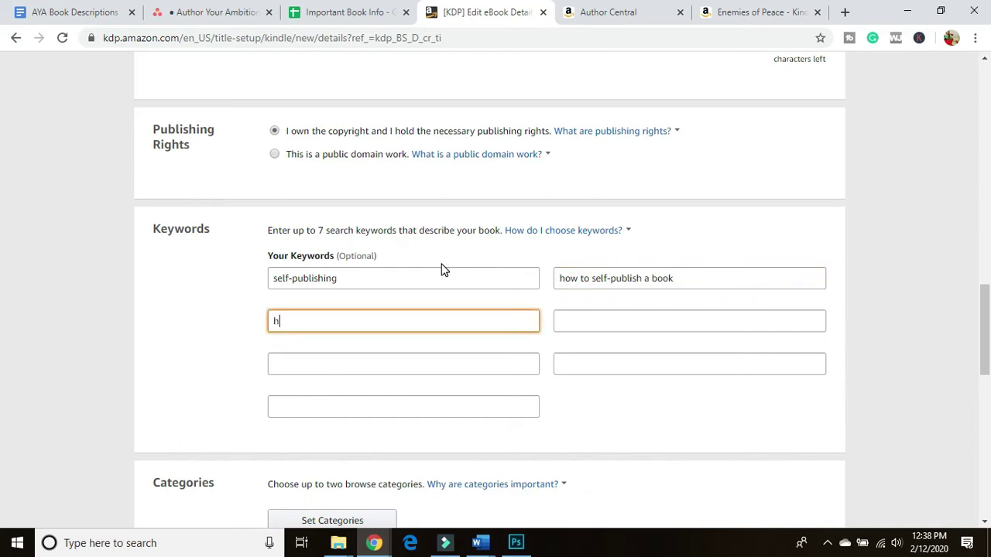
{"action": "type", "text": "ow to publish a book"}
- Add keywords 'self publishing', 'first-time author', 'kdp publishing', and begin 'amazon kdp'
{"action": "key", "text": "Tab"}
{"action": "type", "text": "self"}
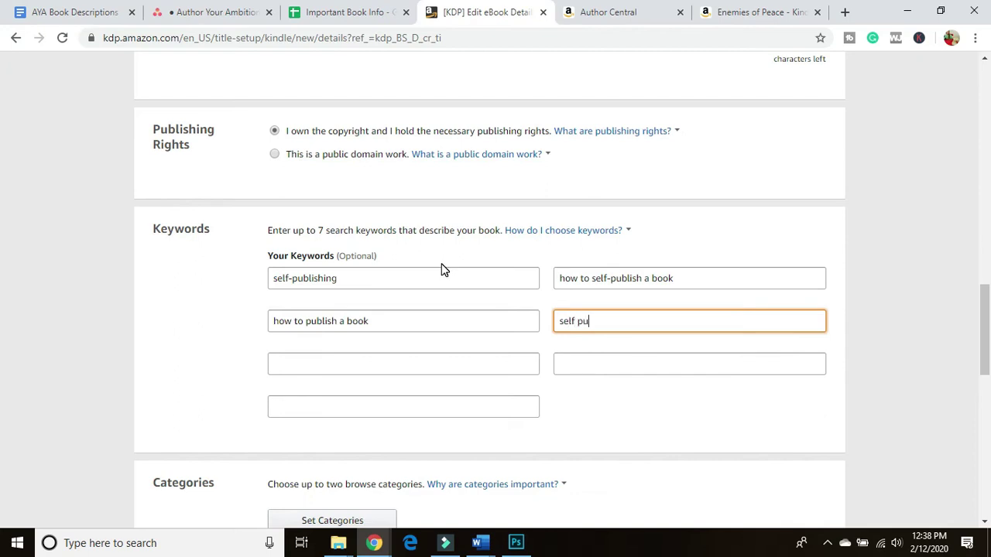
{"action": "type", "text": " publishing"}
{"action": "key", "text": "Tab"}
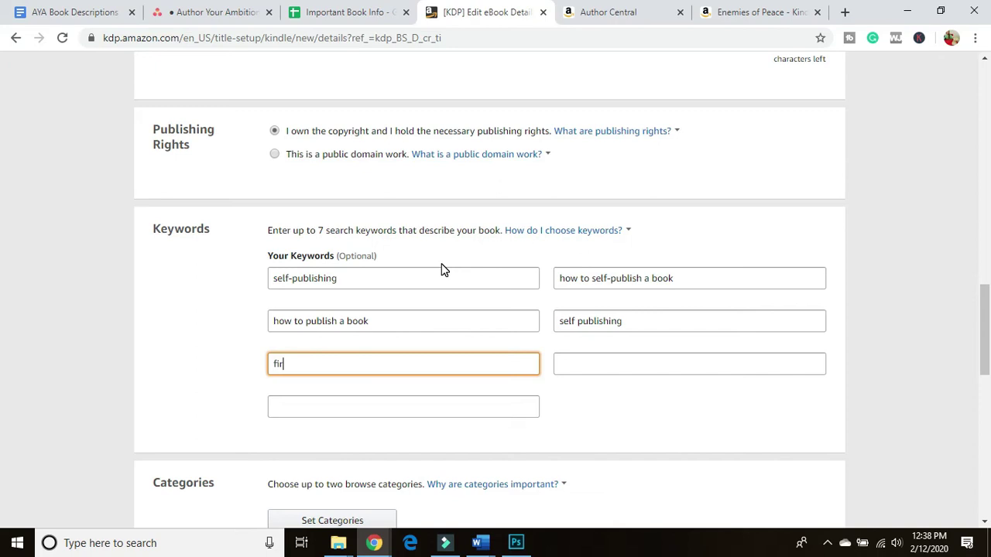
{"action": "type", "text": "first-time author"}
{"action": "key", "text": "Tab"}
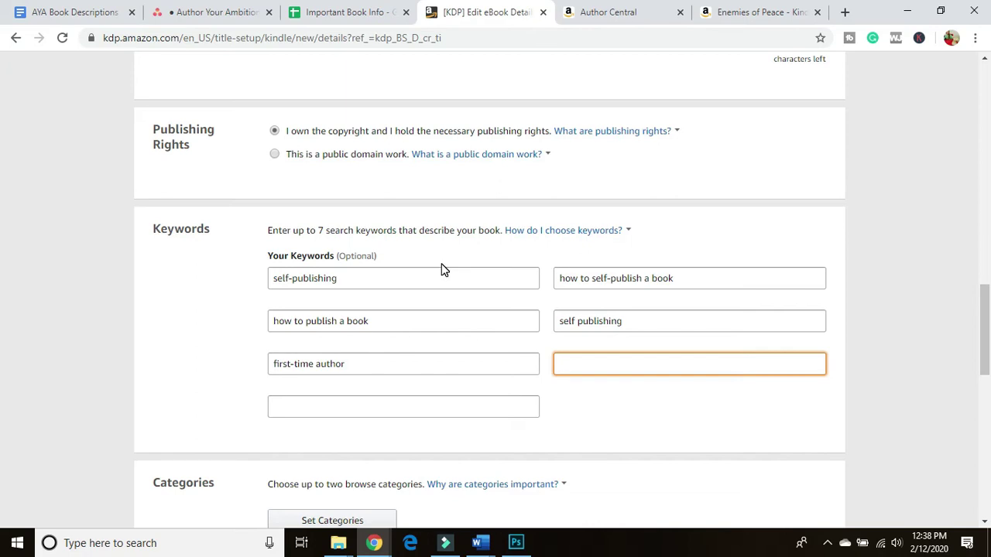
{"action": "type", "text": "dp publishing"}
{"action": "key", "text": "Tab"}
{"action": "type", "text": "amazon kd"}
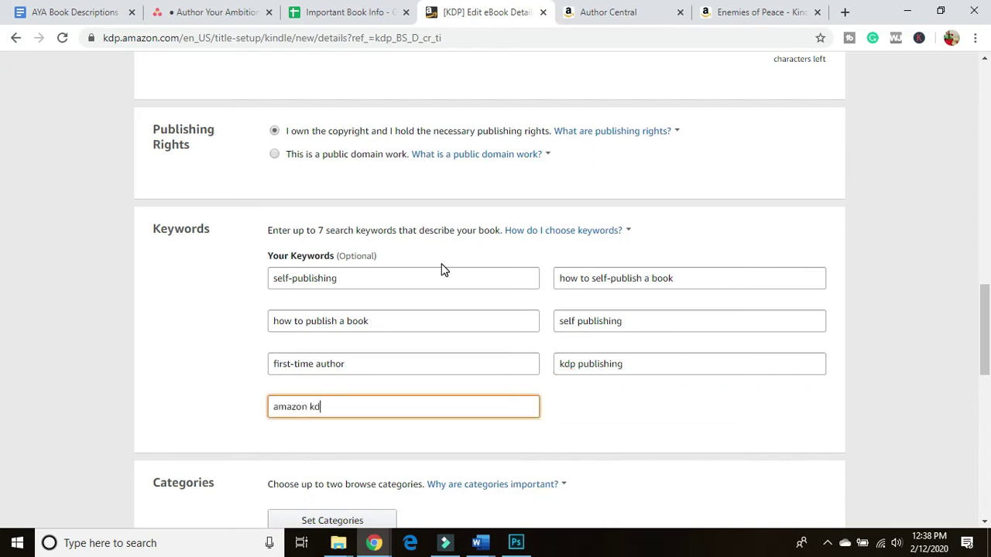
- Open the category chooser and browse Nonfiction, inspecting the Self-Help subcategories
{"action": "scroll", "coordinate": [443, 269], "scroll_direction": "down", "scroll_amount": 3}
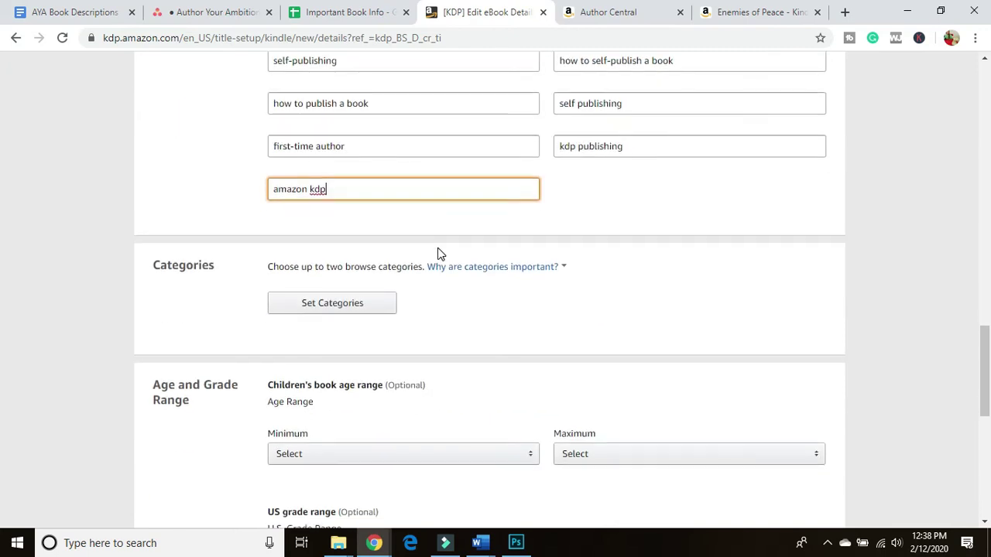
{"action": "left_click", "coordinate": [329, 300]}
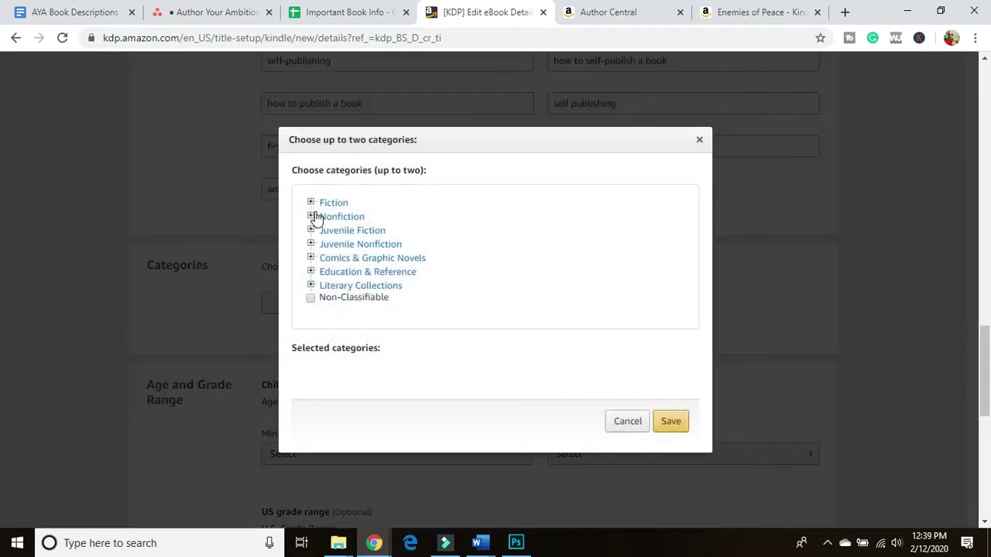
{"action": "left_click", "coordinate": [310, 217]}
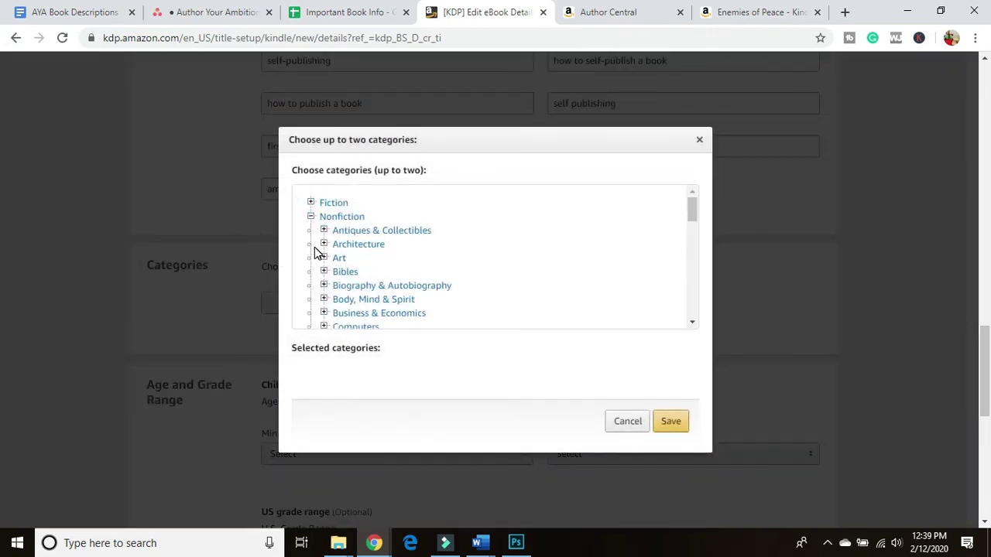
{"action": "scroll", "coordinate": [316, 250], "scroll_direction": "down", "scroll_amount": 1}
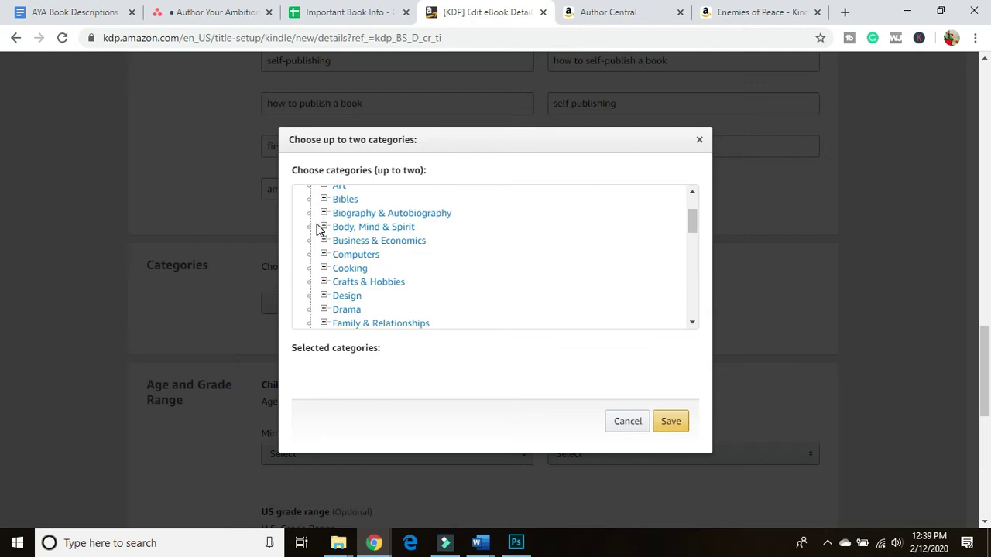
{"action": "scroll", "coordinate": [323, 246], "scroll_direction": "down", "scroll_amount": 2}
{"action": "scroll", "coordinate": [323, 261], "scroll_direction": "down", "scroll_amount": 2}
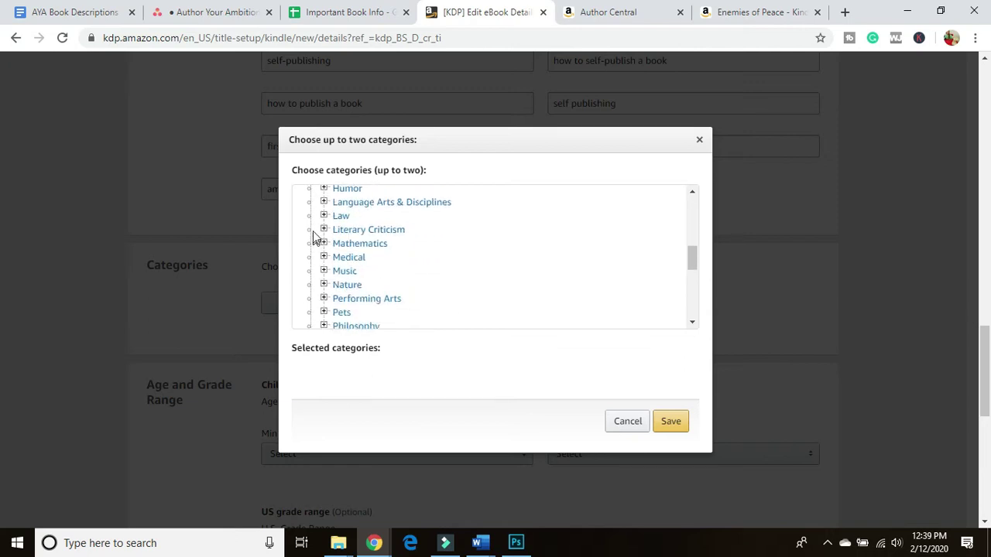
{"action": "scroll", "coordinate": [316, 272], "scroll_direction": "down", "scroll_amount": 1}
{"action": "scroll", "coordinate": [316, 272], "scroll_direction": "down", "scroll_amount": 2}
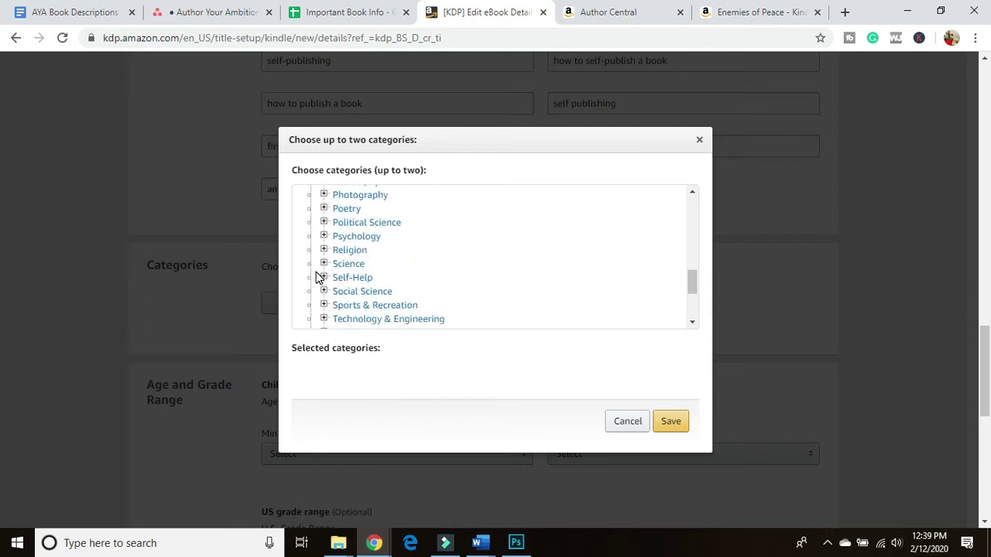
{"action": "scroll", "coordinate": [317, 271], "scroll_direction": "up", "scroll_amount": 2}
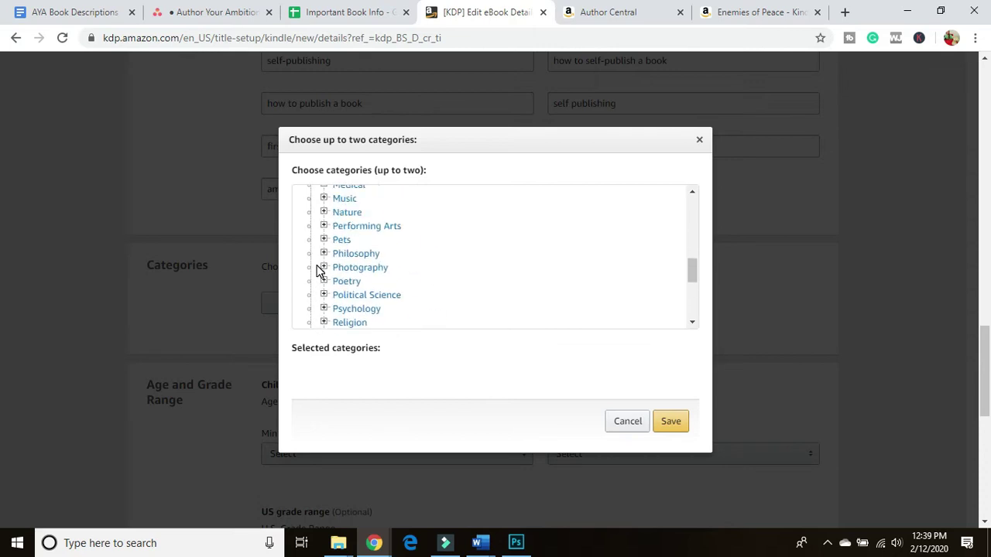
{"action": "scroll", "coordinate": [323, 268], "scroll_direction": "down", "scroll_amount": 1}
{"action": "scroll", "coordinate": [498, 195], "scroll_direction": "up", "scroll_amount": 5}
{"action": "scroll", "coordinate": [325, 259], "scroll_direction": "up", "scroll_amount": 1}
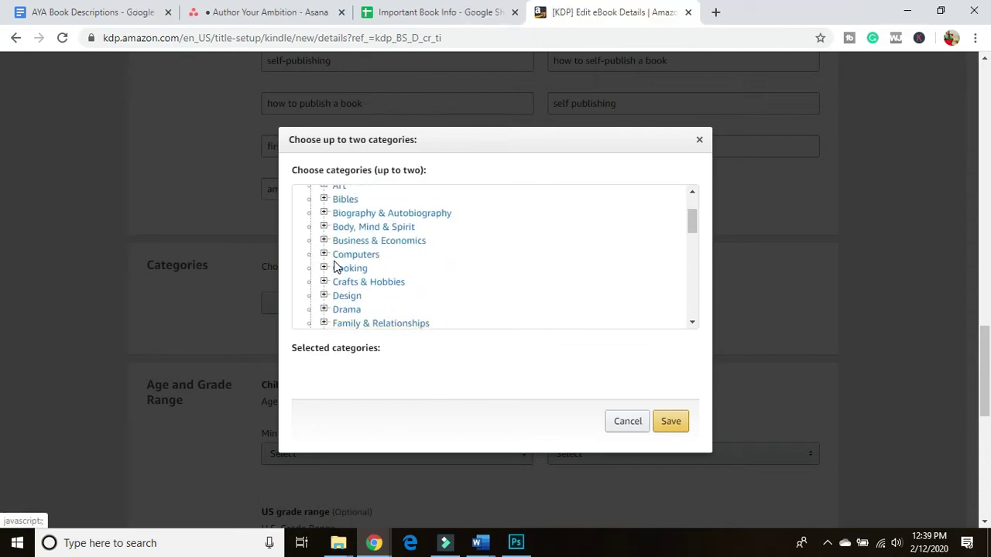
{"action": "scroll", "coordinate": [323, 244], "scroll_direction": "down", "scroll_amount": 10}
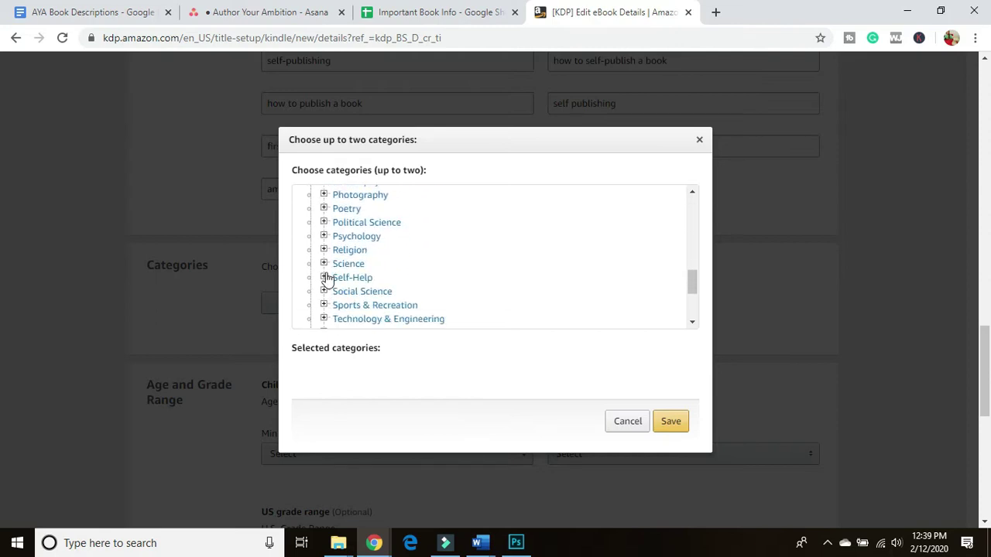
{"action": "left_click", "coordinate": [323, 277]}
{"action": "scroll", "coordinate": [494, 255], "scroll_direction": "down", "scroll_amount": 1}
{"action": "scroll", "coordinate": [494, 255], "scroll_direction": "down", "scroll_amount": 1}
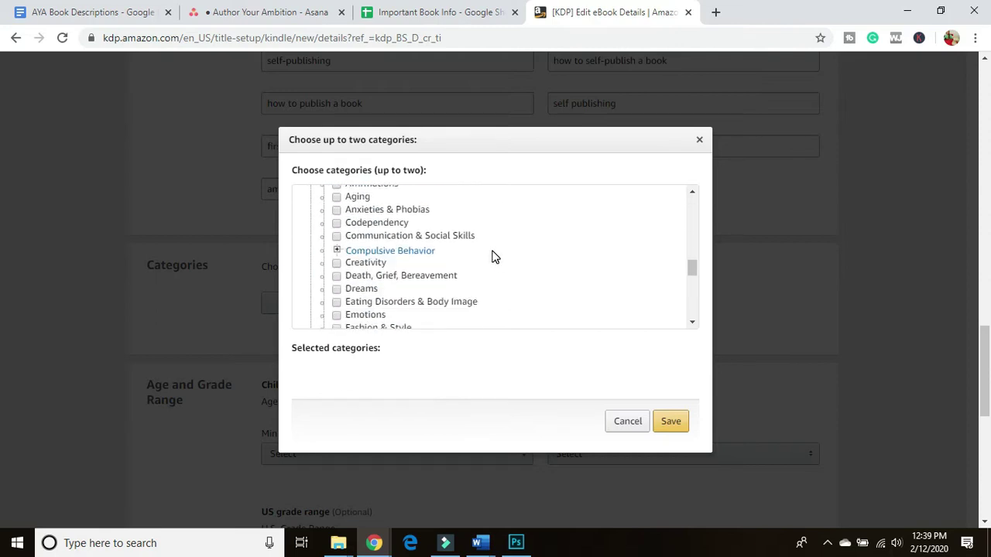
{"action": "scroll", "coordinate": [494, 256], "scroll_direction": "down", "scroll_amount": 4}
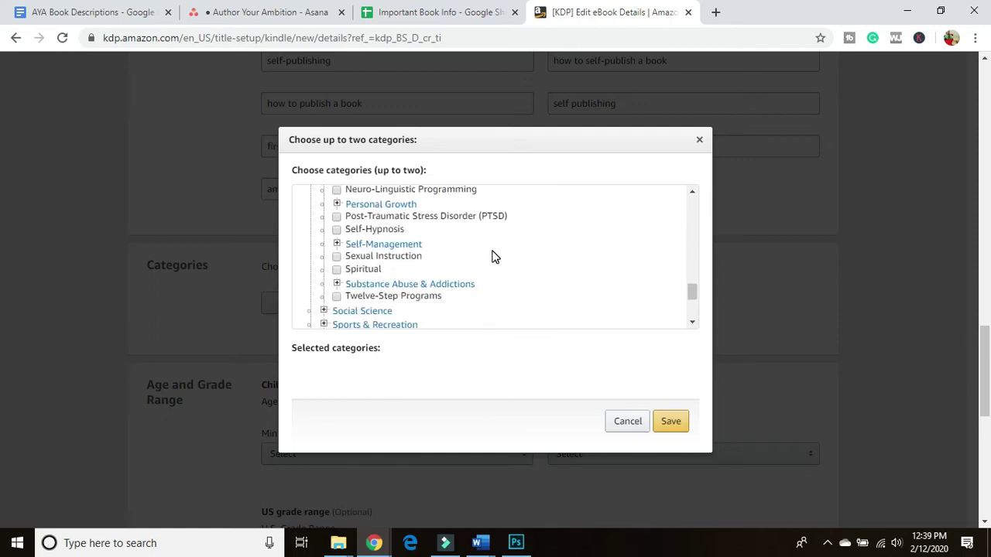
{"action": "scroll", "coordinate": [486, 255], "scroll_direction": "up", "scroll_amount": 1}
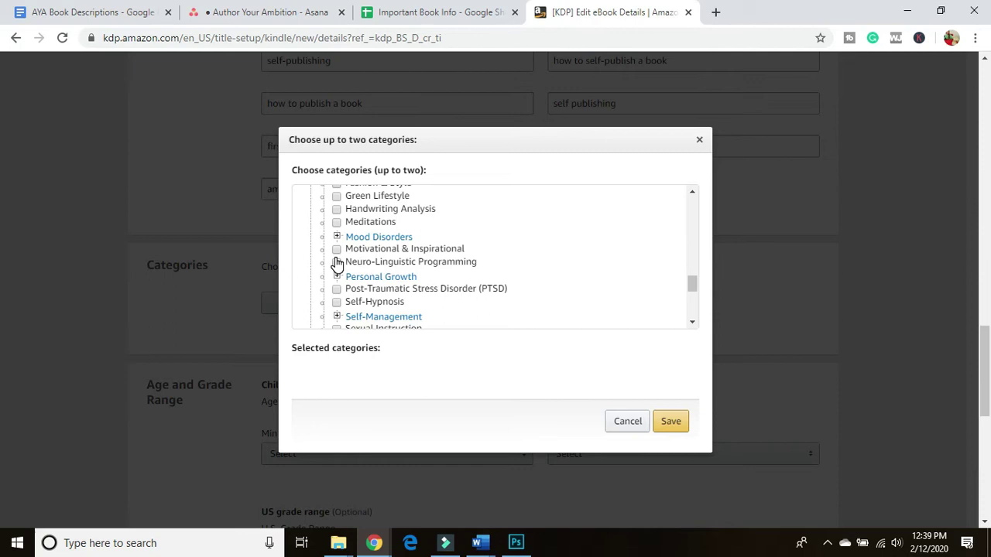
{"action": "scroll", "coordinate": [335, 263], "scroll_direction": "down", "scroll_amount": 1}
{"action": "scroll", "coordinate": [335, 287], "scroll_direction": "up", "scroll_amount": 4}
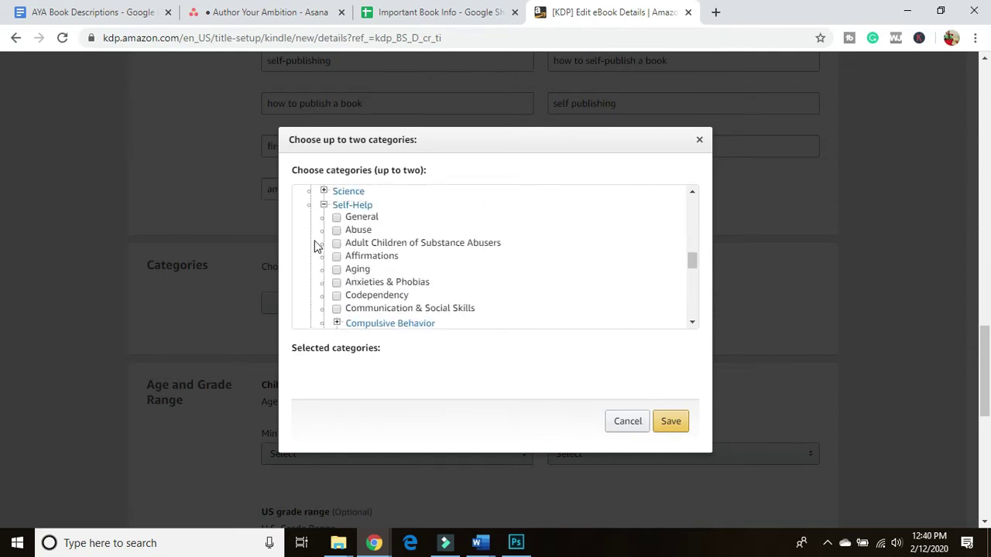
{"action": "left_click", "coordinate": [324, 205]}
{"action": "scroll", "coordinate": [325, 220], "scroll_direction": "up", "scroll_amount": 1}
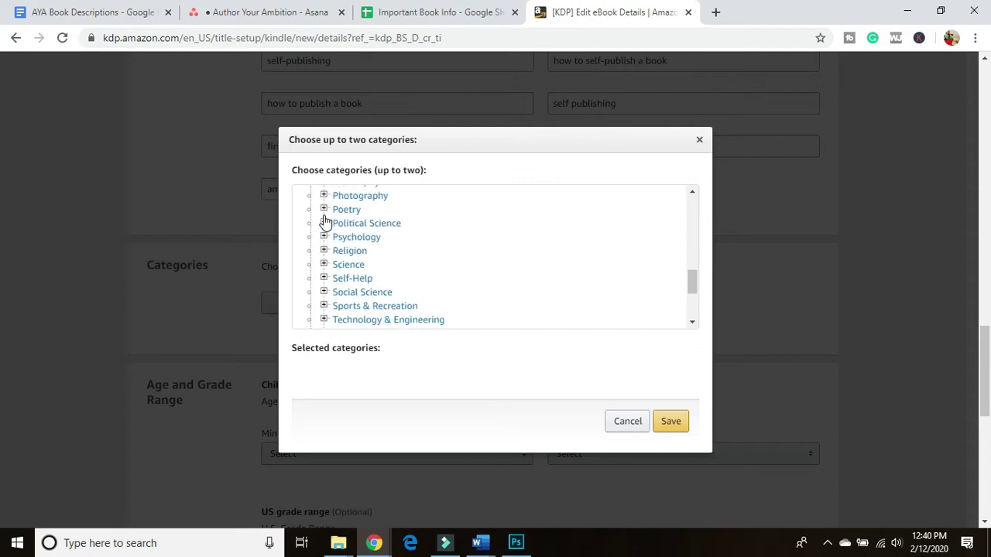
{"action": "scroll", "coordinate": [325, 222], "scroll_direction": "up", "scroll_amount": 3}
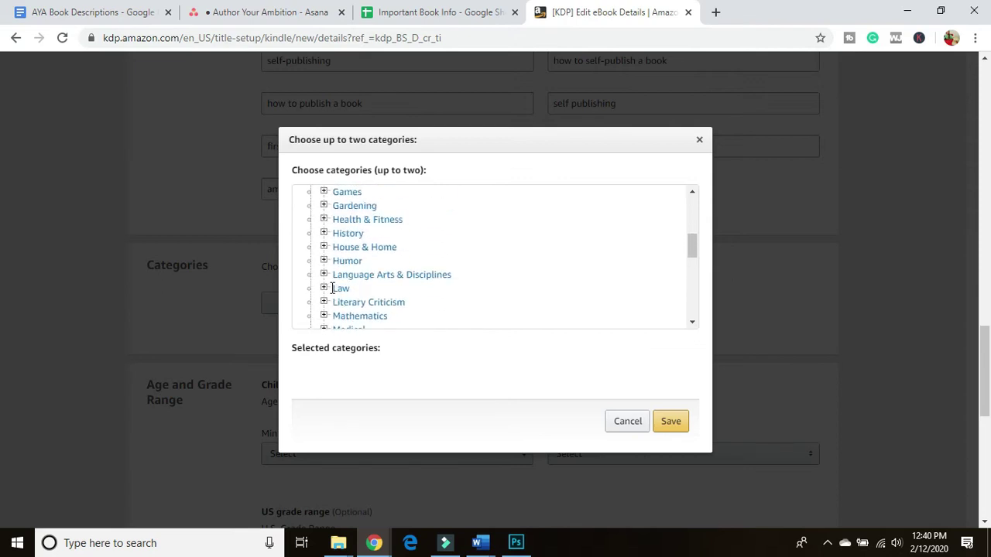
{"action": "scroll", "coordinate": [321, 237], "scroll_direction": "up", "scroll_amount": 1}
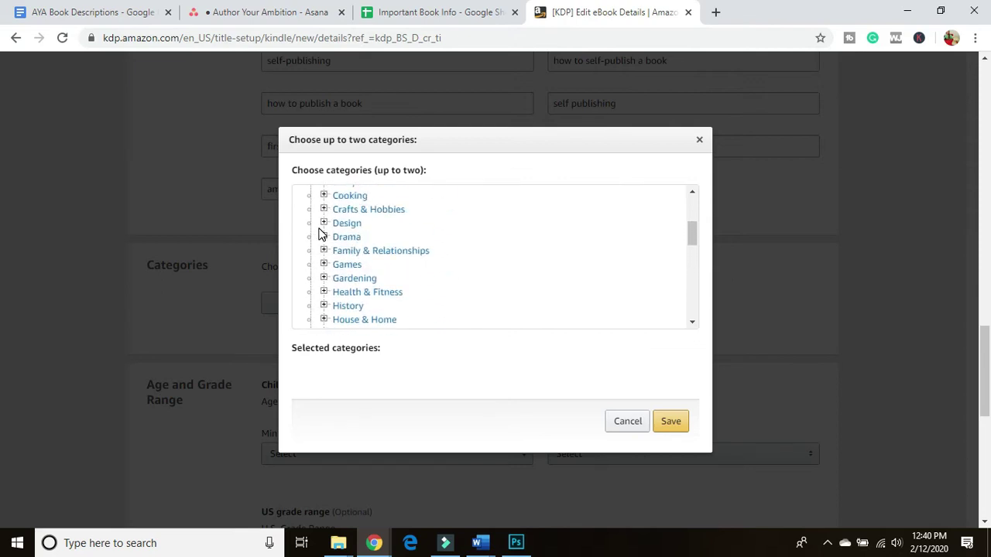
{"action": "scroll", "coordinate": [322, 234], "scroll_direction": "up", "scroll_amount": 1}
- Look through Business & Economics and Careers subcategories, then scroll down to Language Arts & Disciplines
{"action": "left_click", "coordinate": [326, 242]}
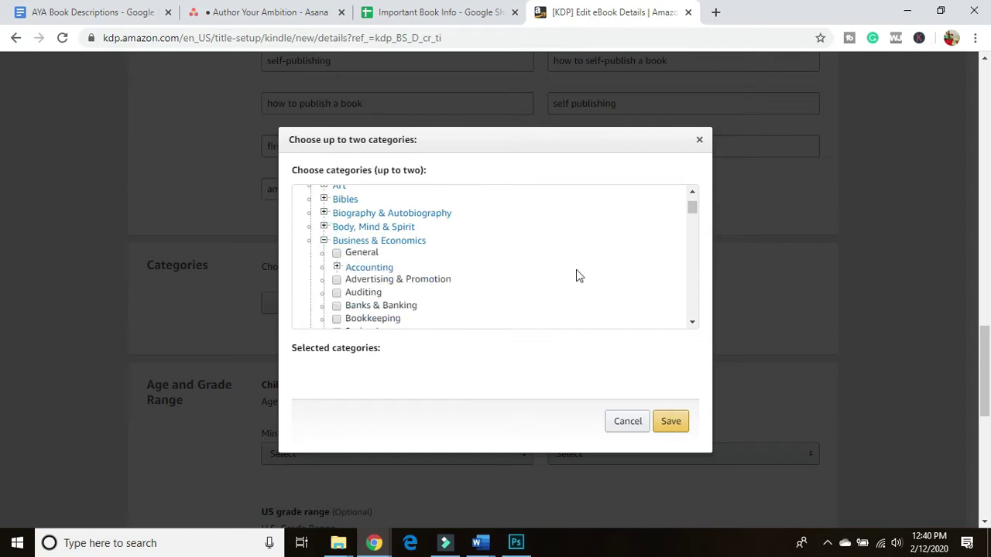
{"action": "scroll", "coordinate": [576, 276], "scroll_direction": "down", "scroll_amount": 1}
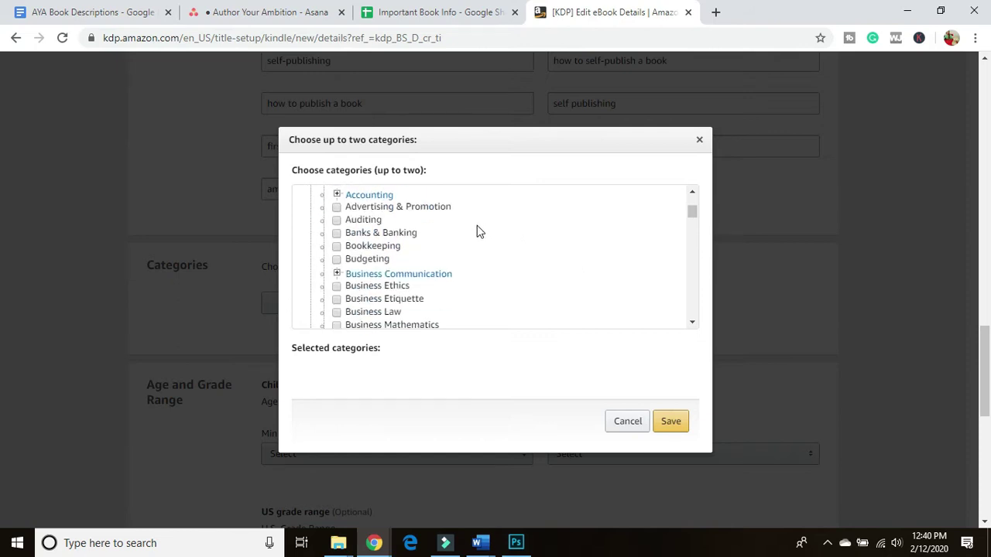
{"action": "scroll", "coordinate": [389, 259], "scroll_direction": "down", "scroll_amount": 1}
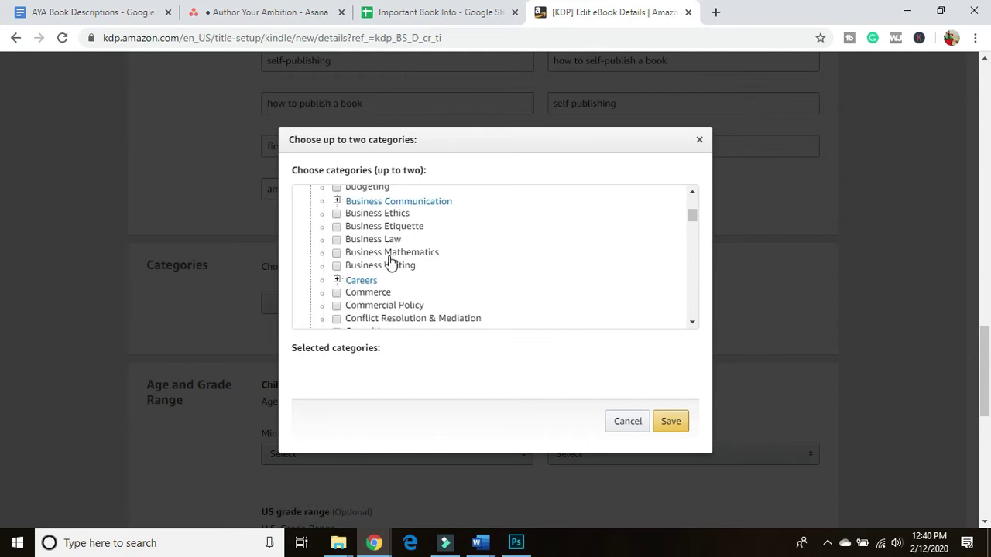
{"action": "scroll", "coordinate": [390, 261], "scroll_direction": "down", "scroll_amount": 1}
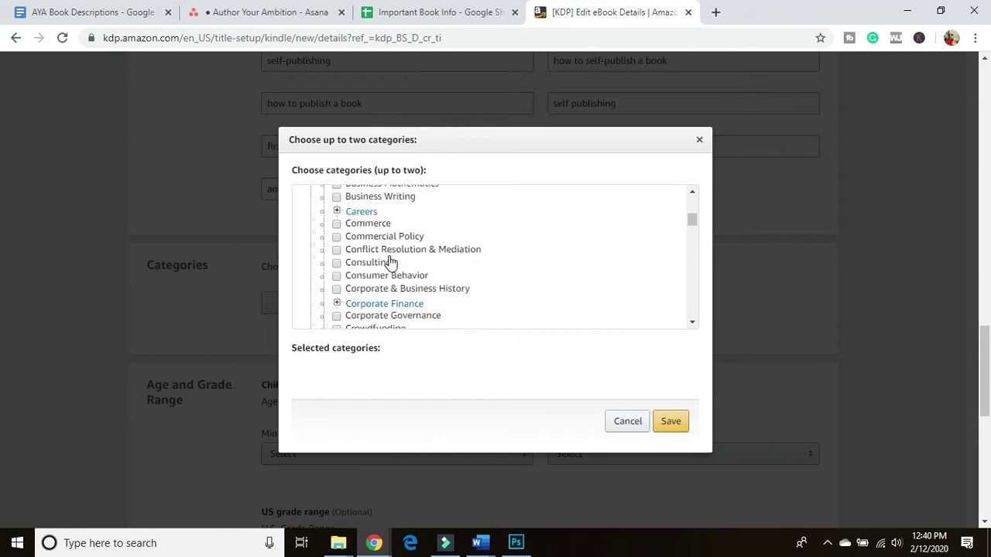
{"action": "left_click", "coordinate": [337, 208]}
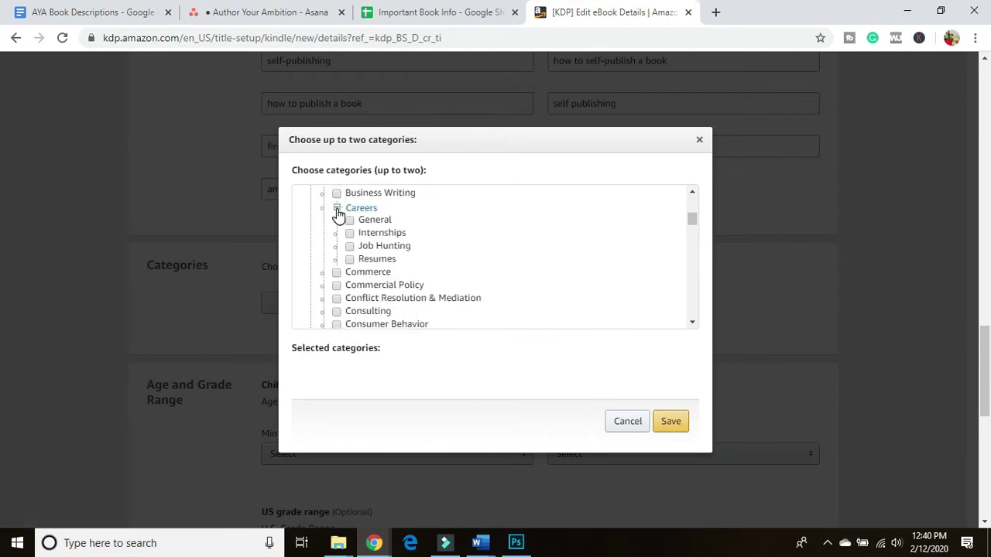
{"action": "left_click", "coordinate": [337, 209]}
{"action": "scroll", "coordinate": [339, 227], "scroll_direction": "down", "scroll_amount": 1}
{"action": "scroll", "coordinate": [347, 244], "scroll_direction": "down", "scroll_amount": 1}
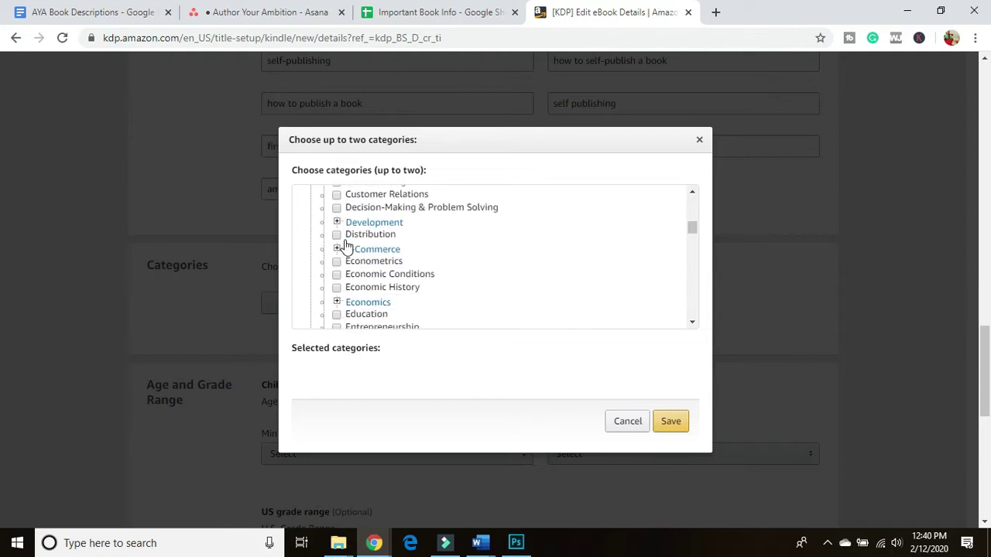
{"action": "scroll", "coordinate": [348, 248], "scroll_direction": "down", "scroll_amount": 1}
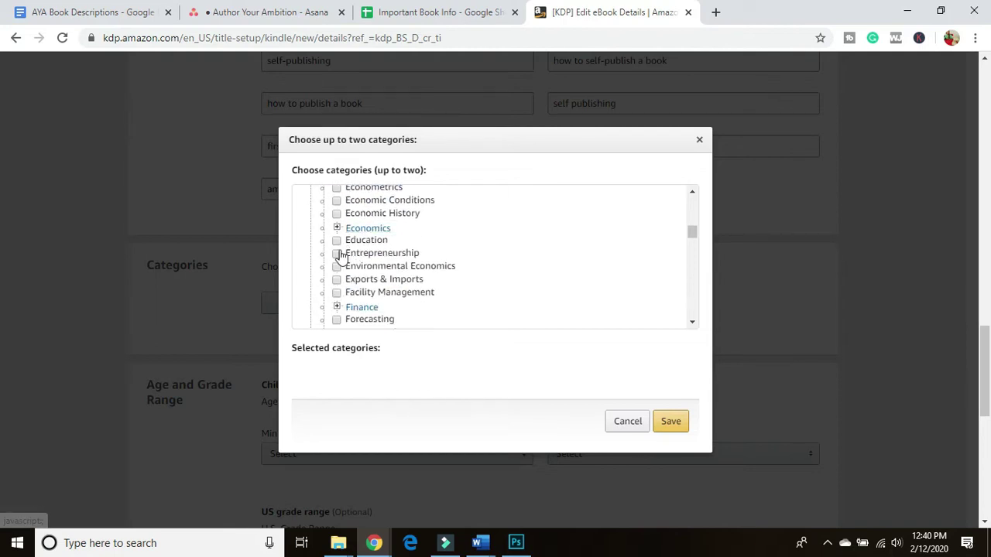
{"action": "scroll", "coordinate": [341, 252], "scroll_direction": "down", "scroll_amount": 1}
{"action": "scroll", "coordinate": [336, 255], "scroll_direction": "down", "scroll_amount": 1}
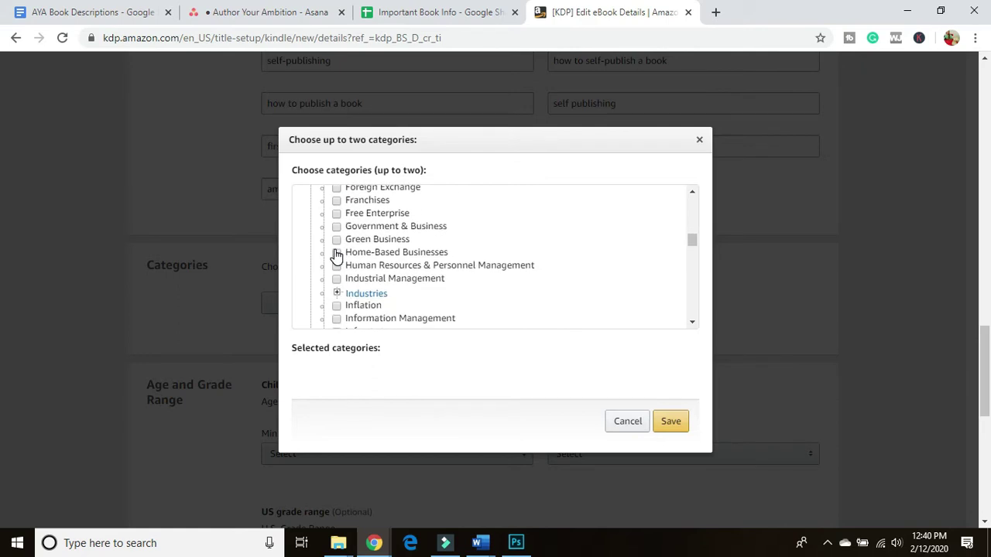
{"action": "scroll", "coordinate": [336, 255], "scroll_direction": "down", "scroll_amount": 1}
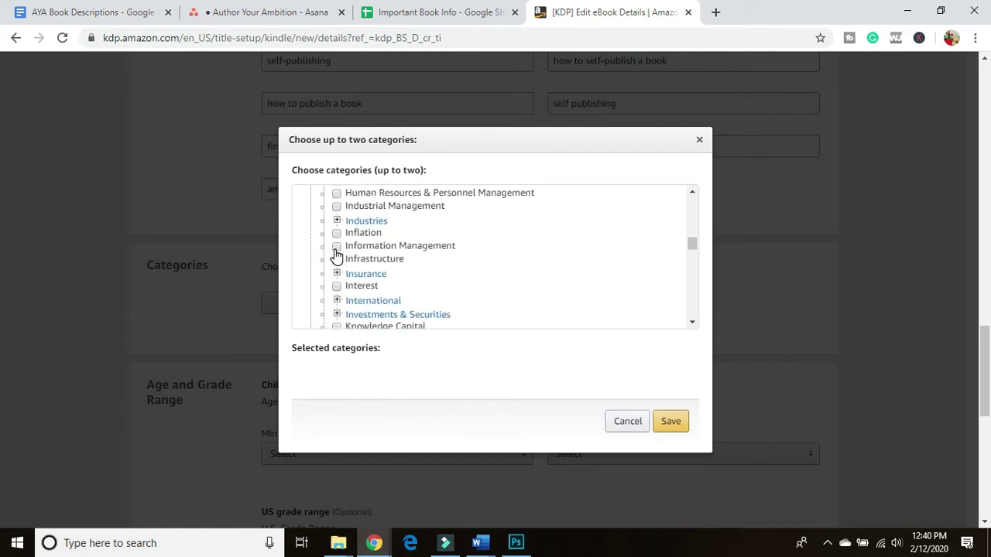
{"action": "scroll", "coordinate": [337, 255], "scroll_direction": "down", "scroll_amount": 1}
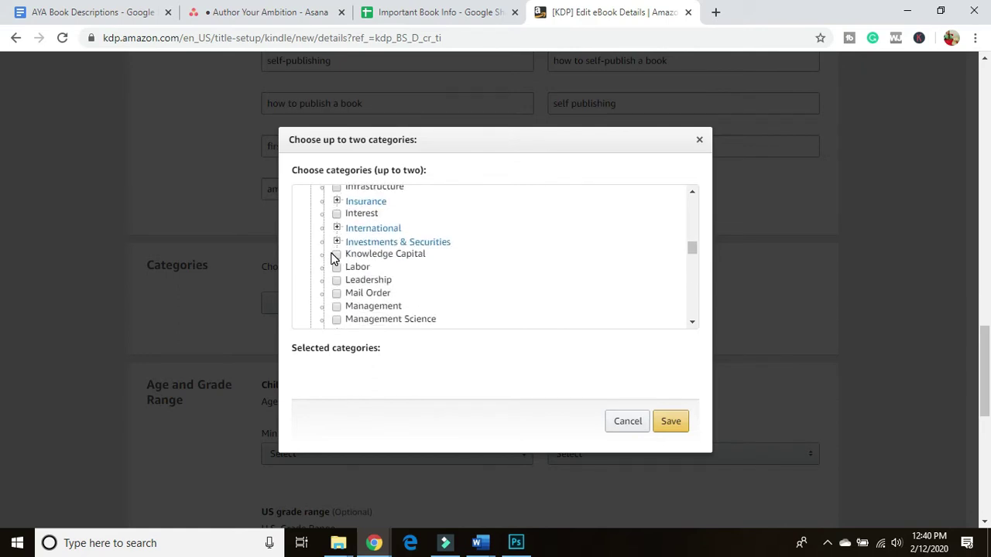
{"action": "scroll", "coordinate": [335, 258], "scroll_direction": "down", "scroll_amount": 1}
{"action": "scroll", "coordinate": [334, 260], "scroll_direction": "down", "scroll_amount": 1}
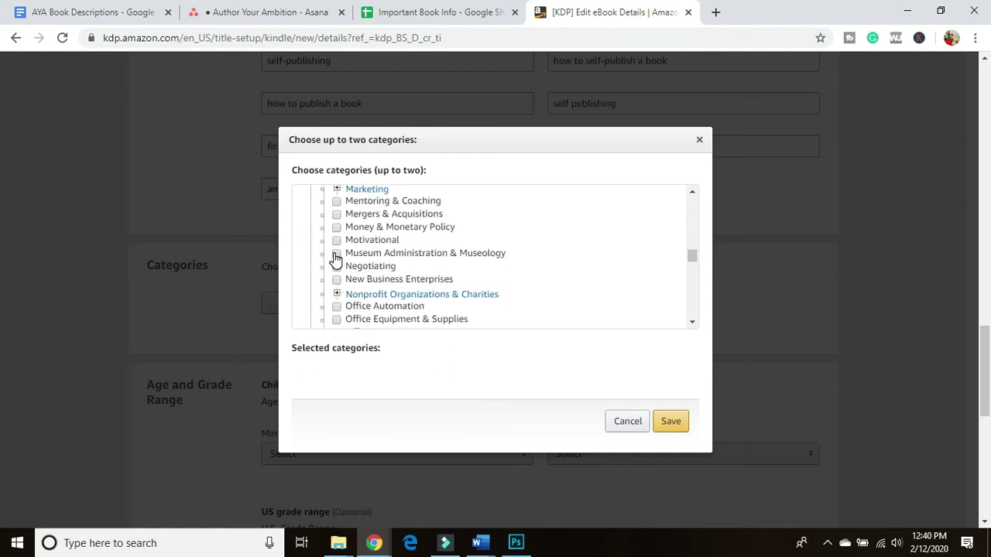
{"action": "scroll", "coordinate": [335, 259], "scroll_direction": "down", "scroll_amount": 1}
{"action": "scroll", "coordinate": [337, 258], "scroll_direction": "down", "scroll_amount": 1}
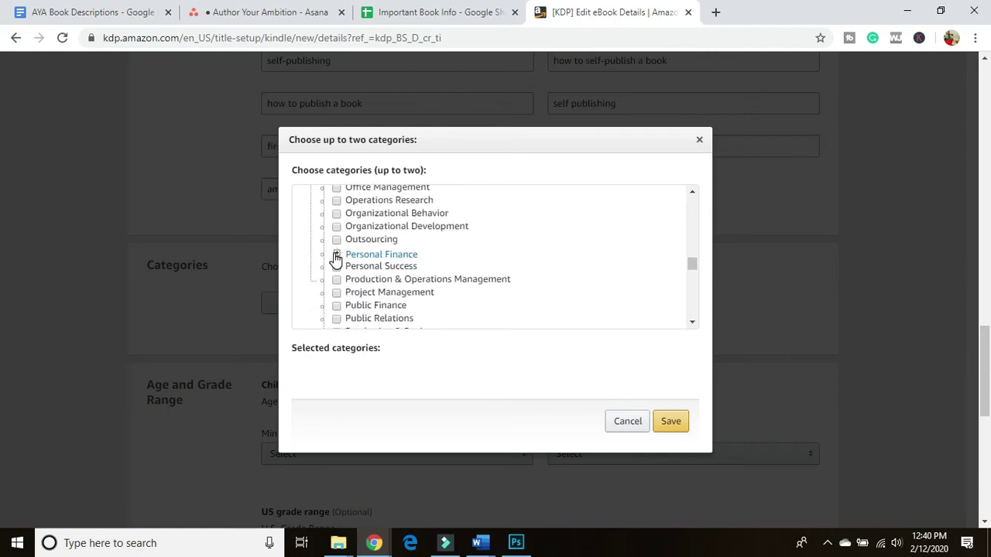
{"action": "scroll", "coordinate": [337, 257], "scroll_direction": "down", "scroll_amount": 1}
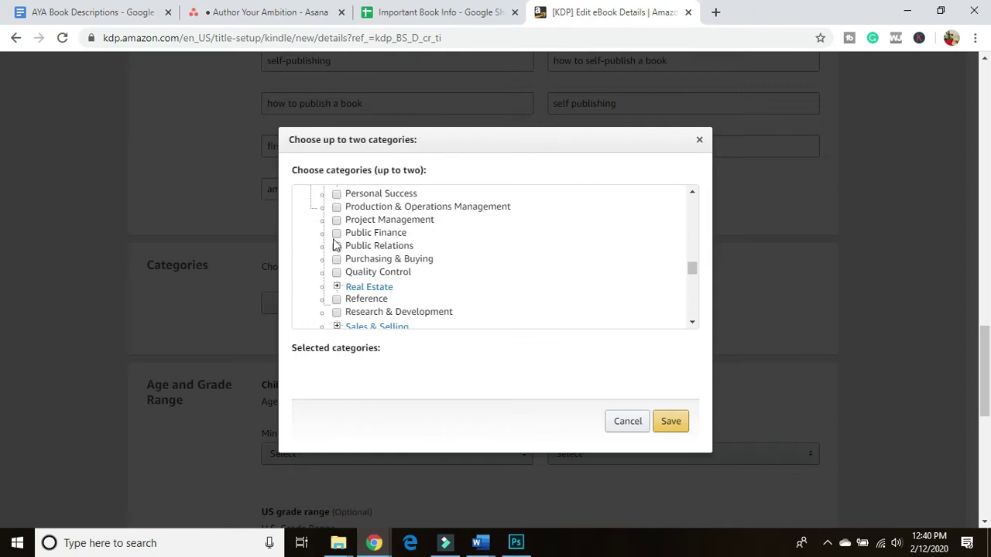
{"action": "scroll", "coordinate": [337, 270], "scroll_direction": "down", "scroll_amount": 1}
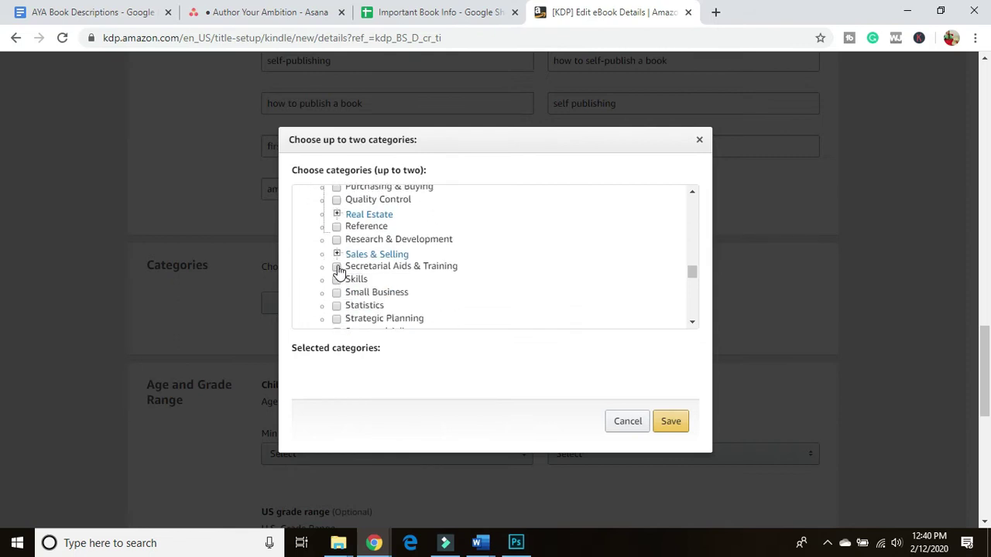
{"action": "scroll", "coordinate": [338, 271], "scroll_direction": "down", "scroll_amount": 1}
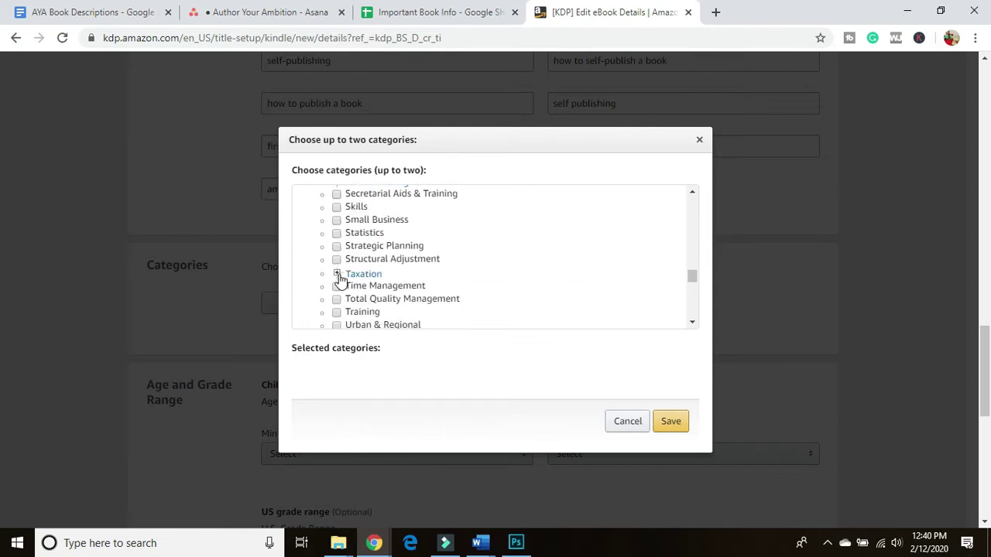
{"action": "scroll", "coordinate": [338, 273], "scroll_direction": "down", "scroll_amount": 2}
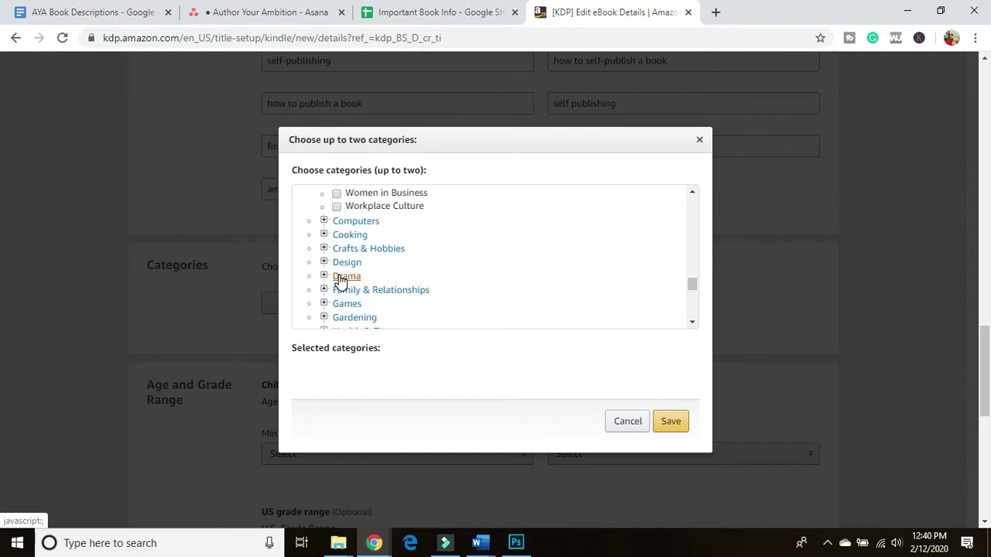
{"action": "scroll", "coordinate": [341, 267], "scroll_direction": "down", "scroll_amount": 1}
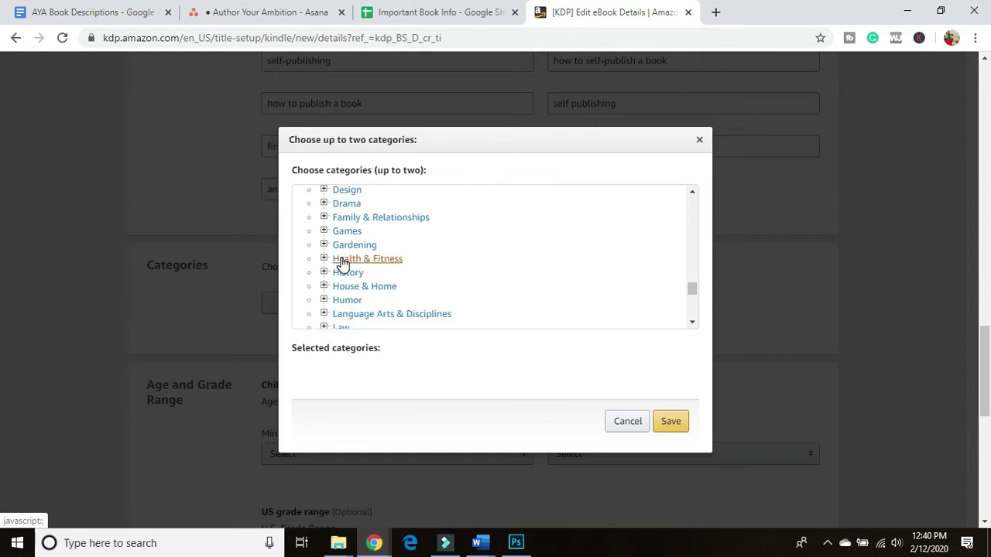
{"action": "scroll", "coordinate": [341, 264], "scroll_direction": "down", "scroll_amount": 1}
- Choose Language Arts & Disciplines > Authorship, save, then add Publishing as a second category
{"action": "left_click", "coordinate": [324, 243]}
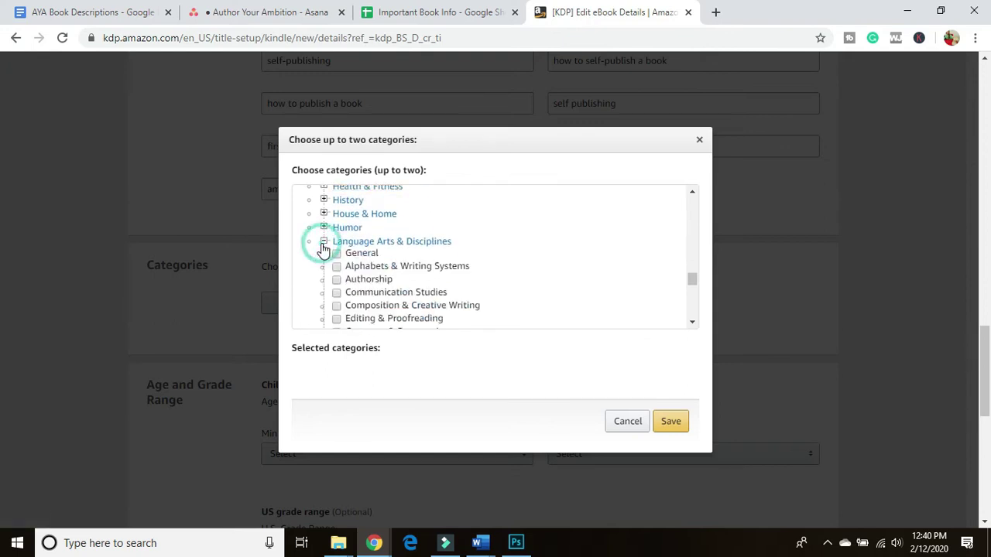
{"action": "left_click", "coordinate": [336, 280]}
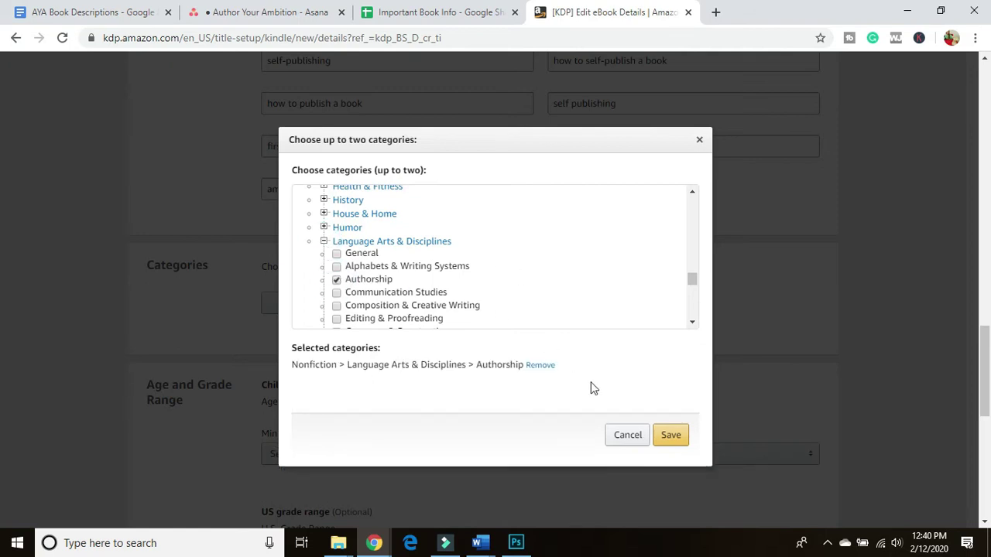
{"action": "left_click", "coordinate": [670, 435]}
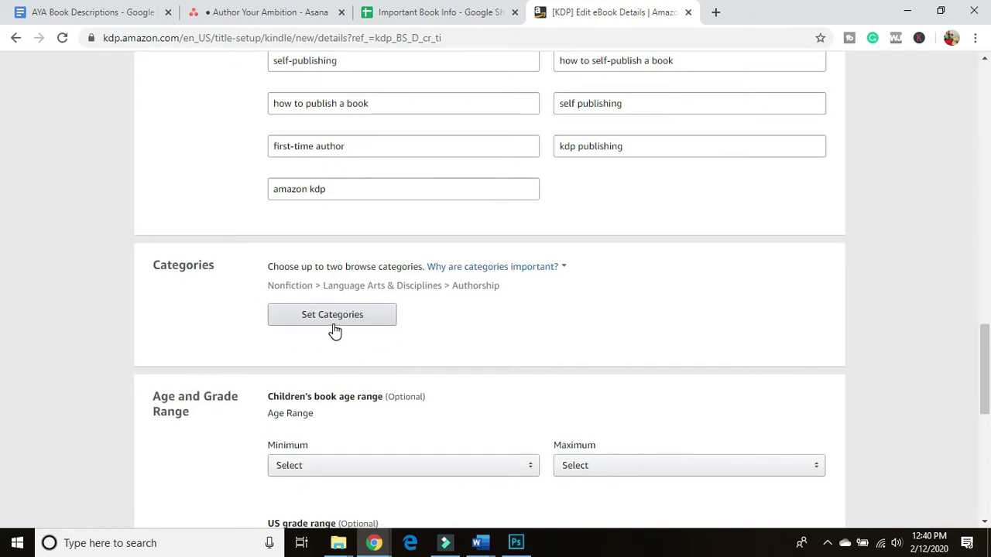
{"action": "left_click", "coordinate": [313, 318]}
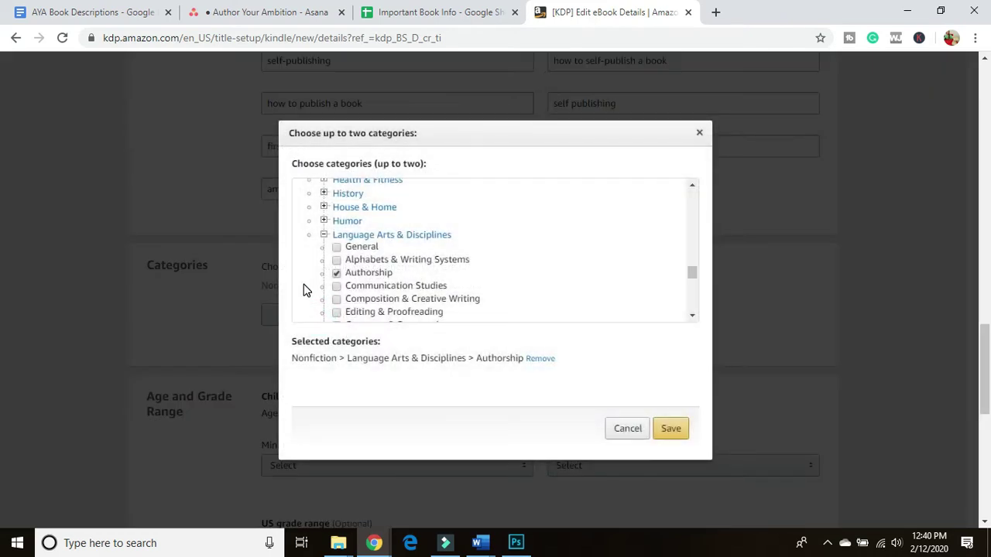
{"action": "scroll", "coordinate": [314, 271], "scroll_direction": "down", "scroll_amount": 1}
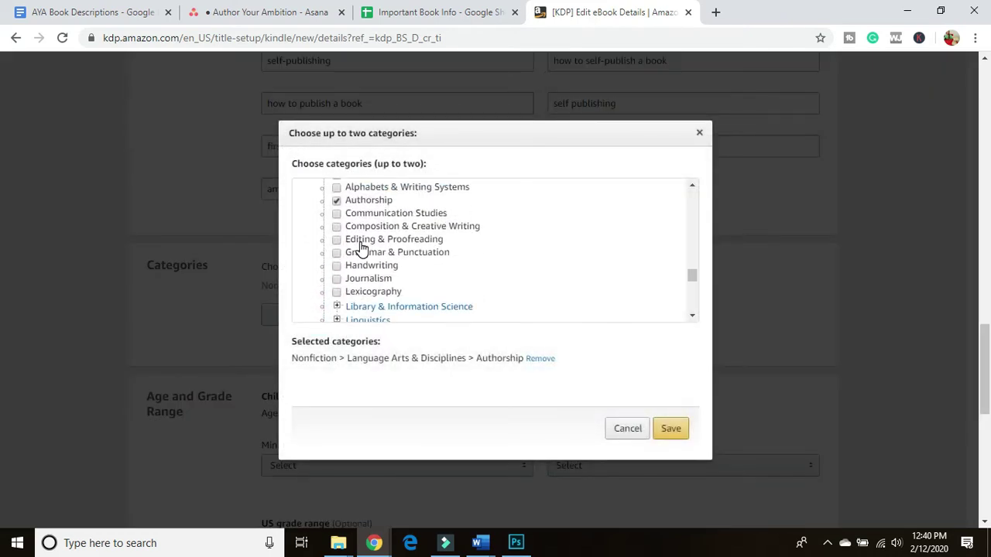
{"action": "scroll", "coordinate": [395, 253], "scroll_direction": "down", "scroll_amount": 1}
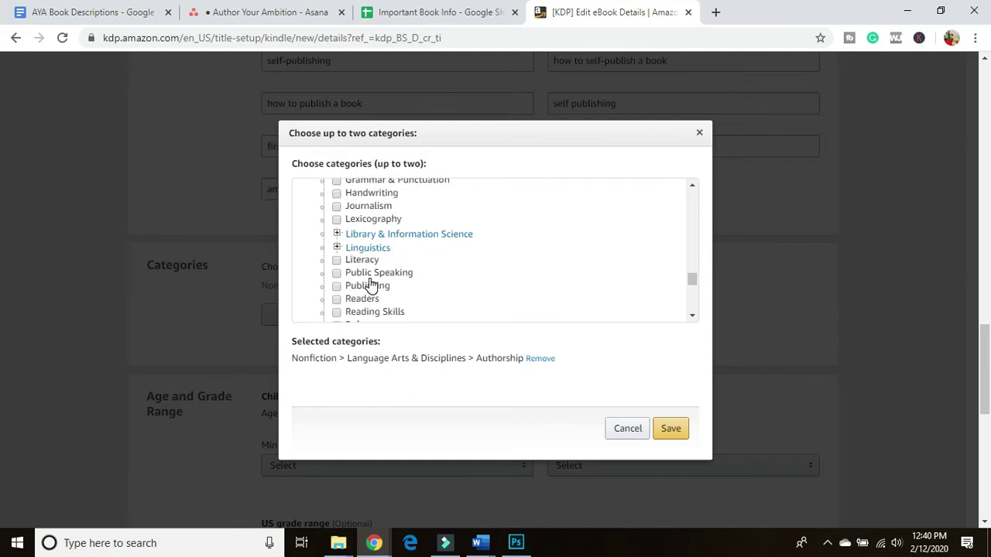
{"action": "left_click", "coordinate": [336, 286]}
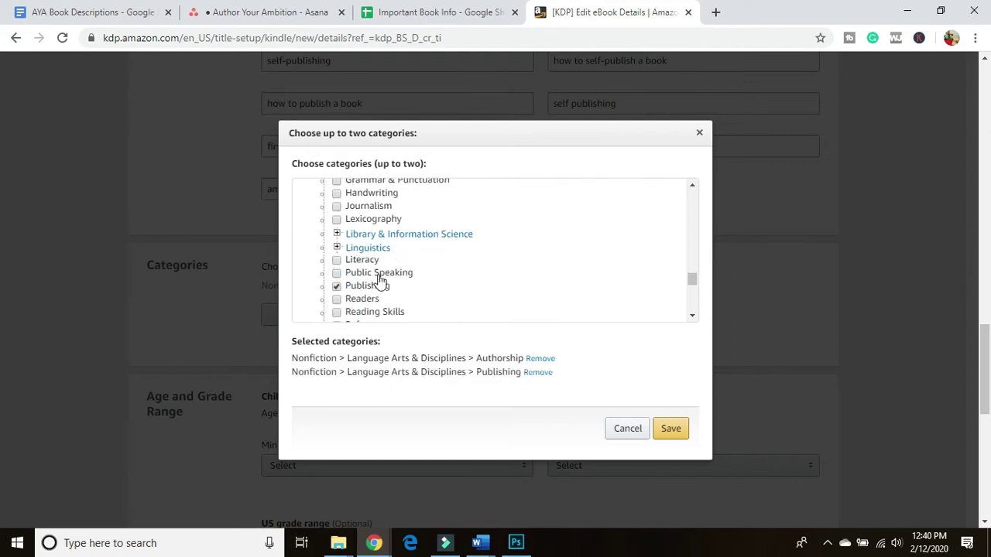
- Save both categories and set the minimum reader age to 18+, leaving grade unset
{"action": "left_click", "coordinate": [670, 429]}
{"action": "scroll", "coordinate": [433, 365], "scroll_direction": "down", "scroll_amount": 2}
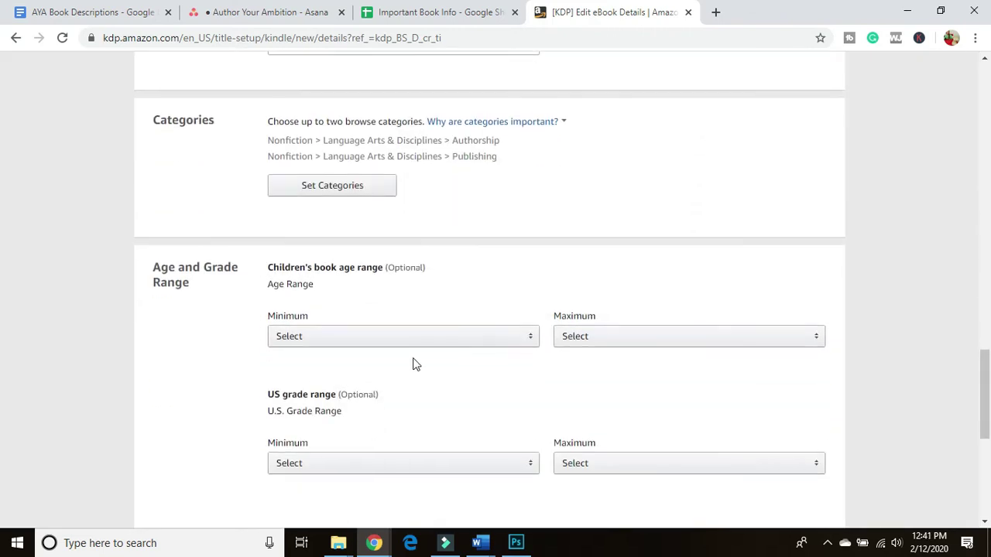
{"action": "left_click", "coordinate": [355, 342]}
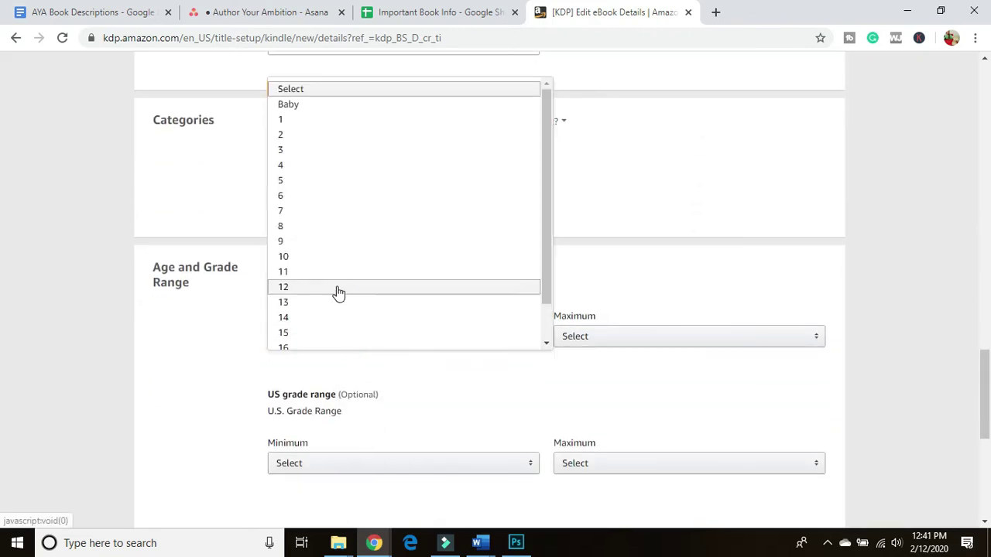
{"action": "scroll", "coordinate": [316, 279], "scroll_direction": "down", "scroll_amount": 1}
{"action": "left_click", "coordinate": [298, 341]}
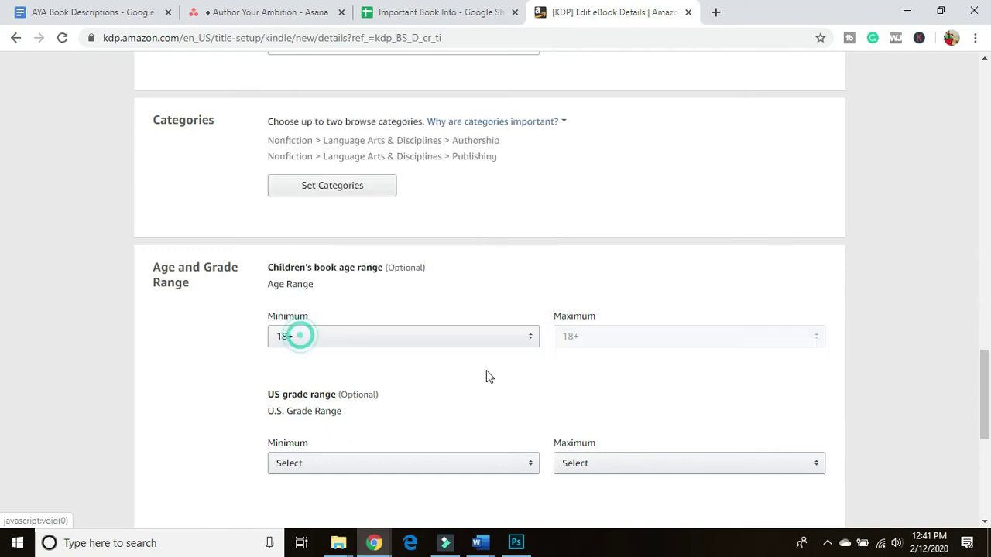
{"action": "scroll", "coordinate": [366, 381], "scroll_direction": "down", "scroll_amount": 1}
{"action": "scroll", "coordinate": [366, 382], "scroll_direction": "down", "scroll_amount": 1}
{"action": "left_click", "coordinate": [350, 325]}
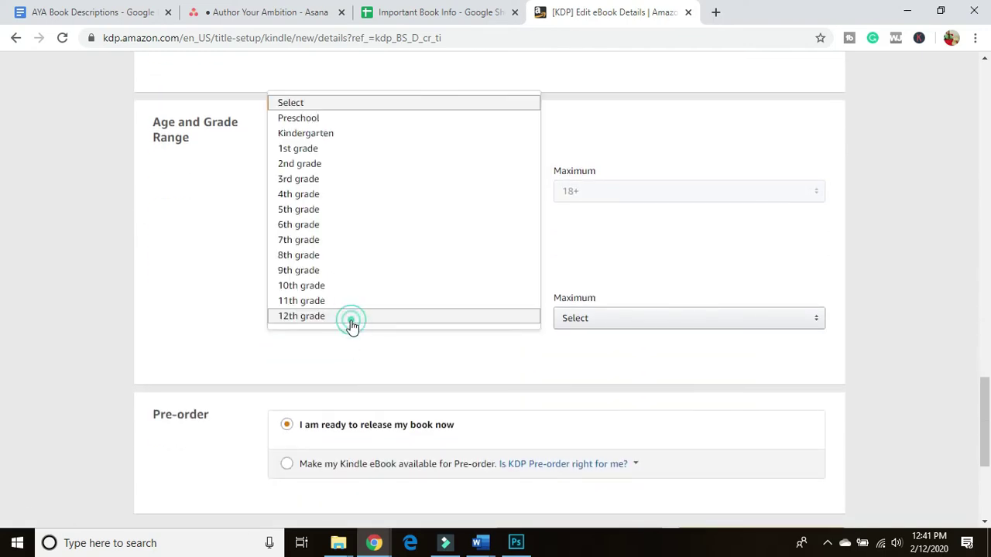
{"action": "scroll", "coordinate": [341, 322], "scroll_direction": "down", "scroll_amount": 3}
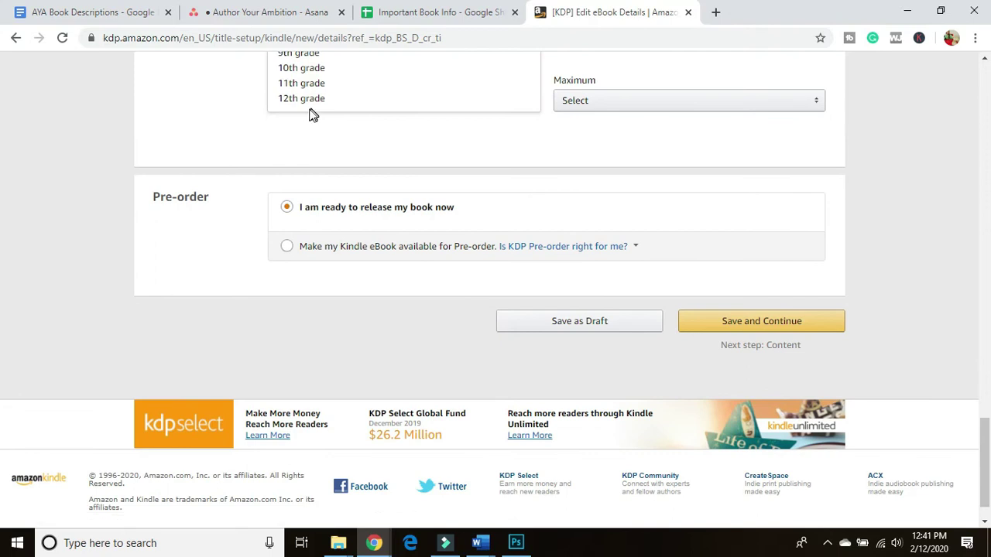
{"action": "left_click", "coordinate": [316, 150]}
{"action": "scroll", "coordinate": [185, 246], "scroll_direction": "up", "scroll_amount": 3}
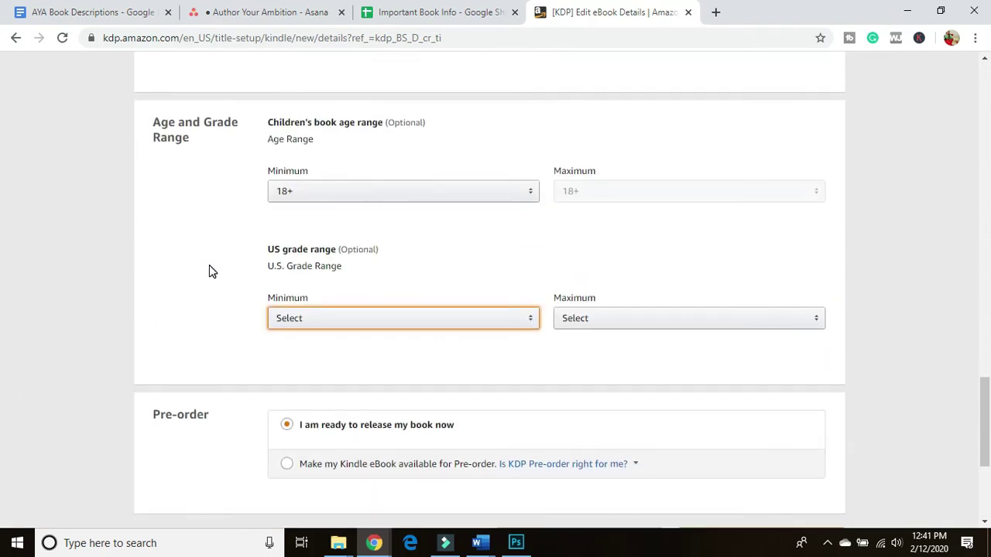
- Make the eBook available for pre-order with release date March 25, 2020
{"action": "left_click", "coordinate": [287, 465]}
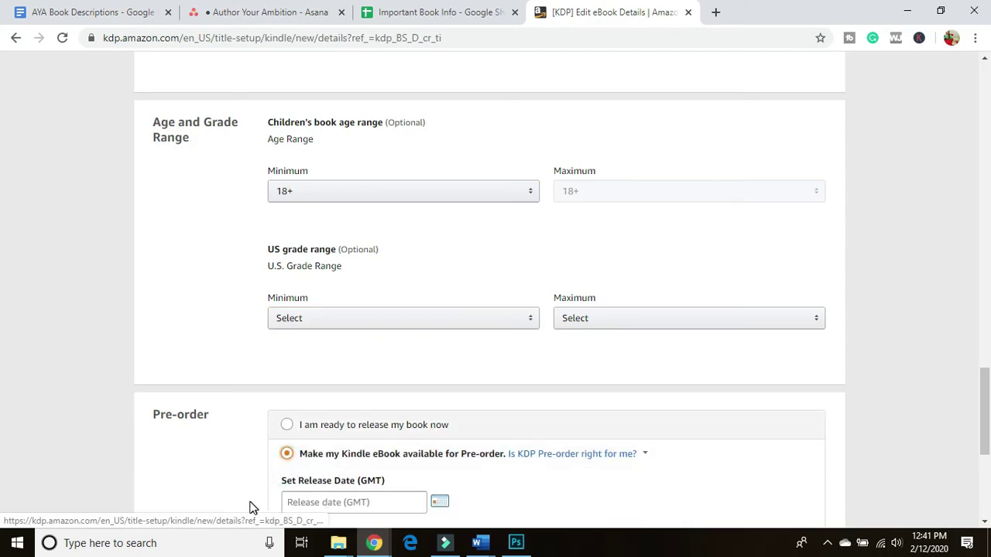
{"action": "scroll", "coordinate": [249, 508], "scroll_direction": "down", "scroll_amount": 3}
{"action": "left_click", "coordinate": [440, 286]}
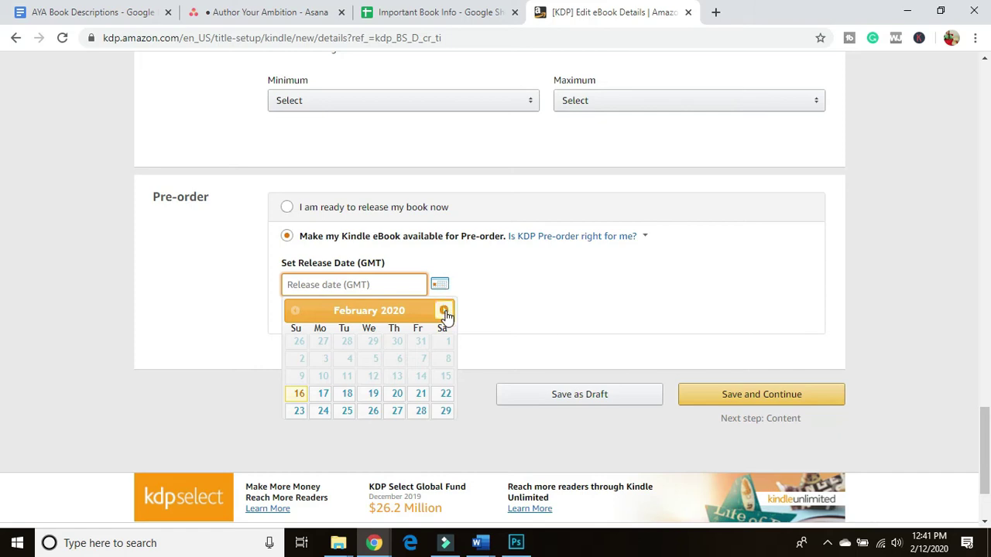
{"action": "left_click", "coordinate": [443, 310]}
{"action": "left_click", "coordinate": [374, 395]}
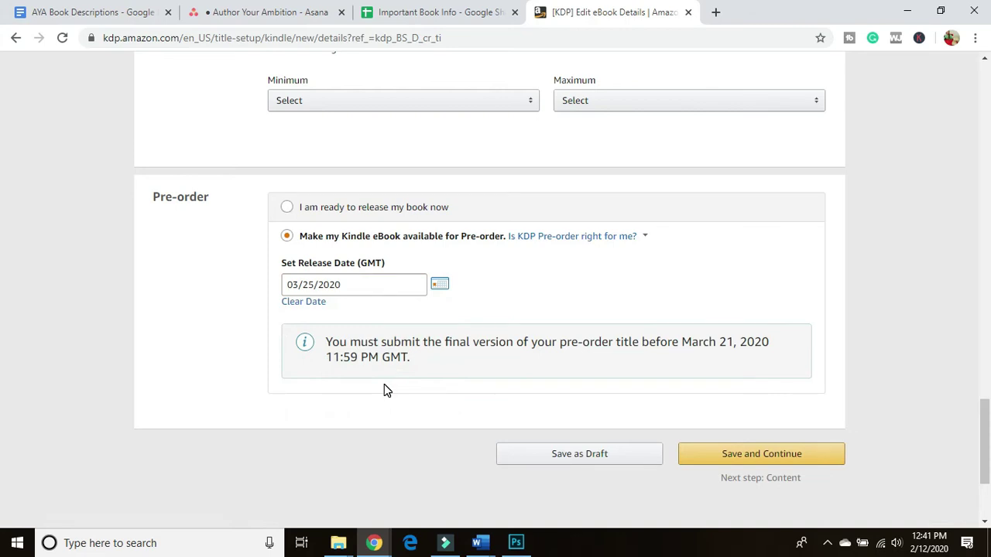
- Save the details, review the DRM explanation, and enable Digital Rights Management on the Content page
{"action": "left_click", "coordinate": [789, 462]}
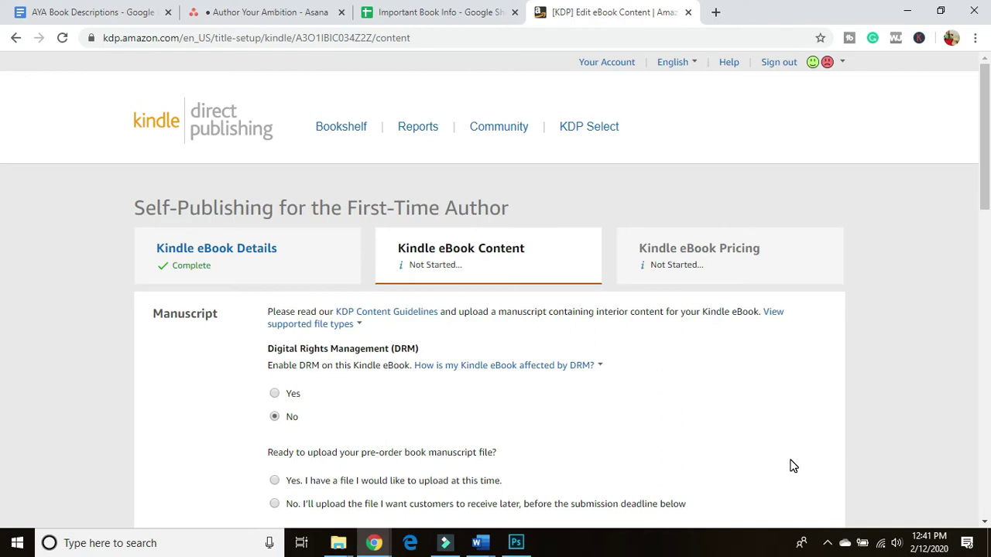
{"action": "left_click", "coordinate": [563, 371]}
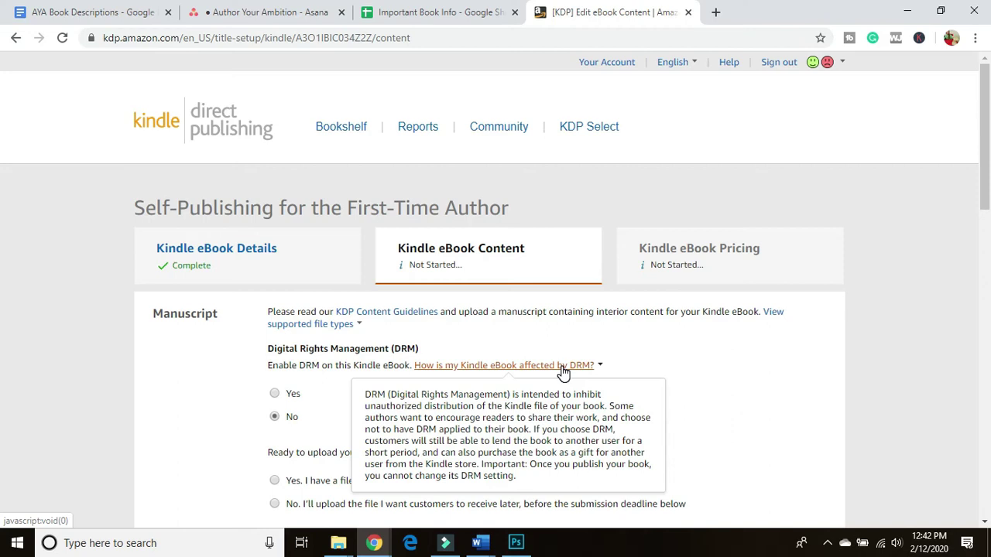
{"action": "left_click", "coordinate": [272, 394]}
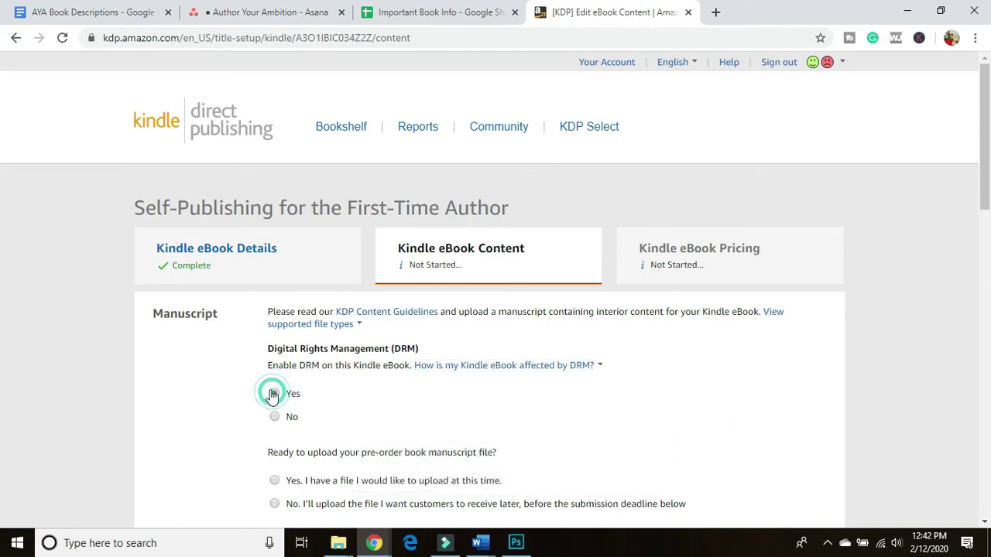
{"action": "scroll", "coordinate": [241, 391], "scroll_direction": "down", "scroll_amount": 2}
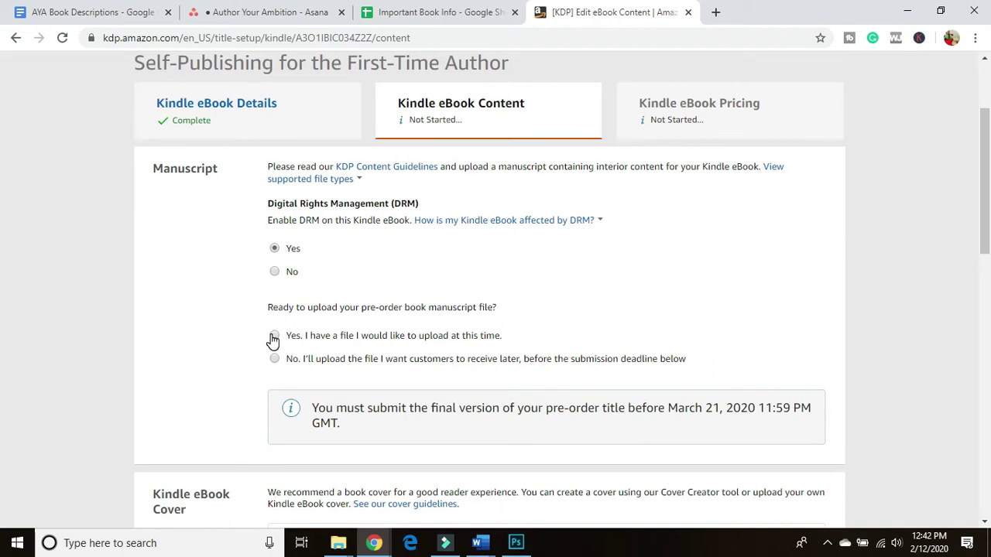
- Upload 'Author Your Ambition_ Self Publishing For The First Time Author eBook.doc' from the Self-Publishing For First-Time Authors folder
{"action": "left_click", "coordinate": [274, 336]}
{"action": "scroll", "coordinate": [261, 394], "scroll_direction": "down", "scroll_amount": 2}
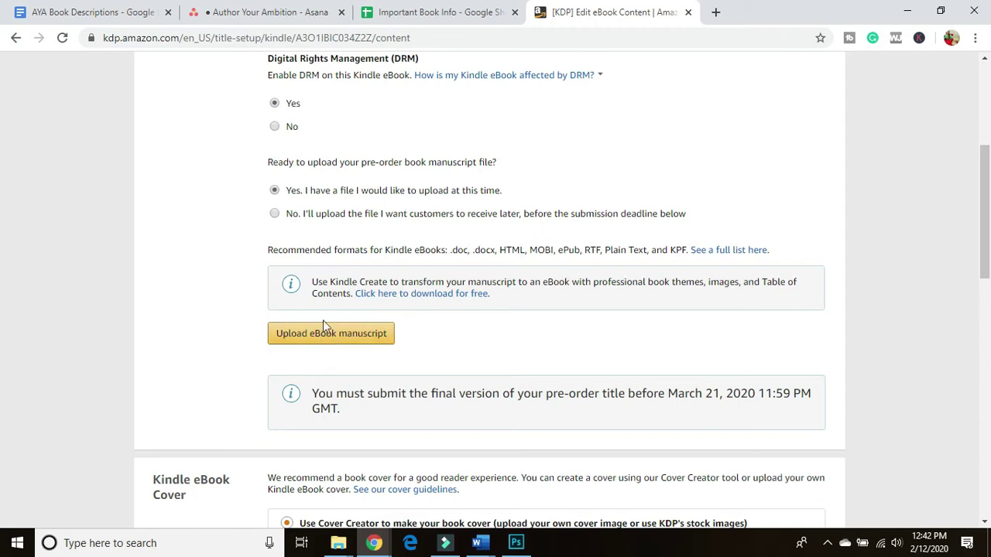
{"action": "left_click", "coordinate": [310, 336]}
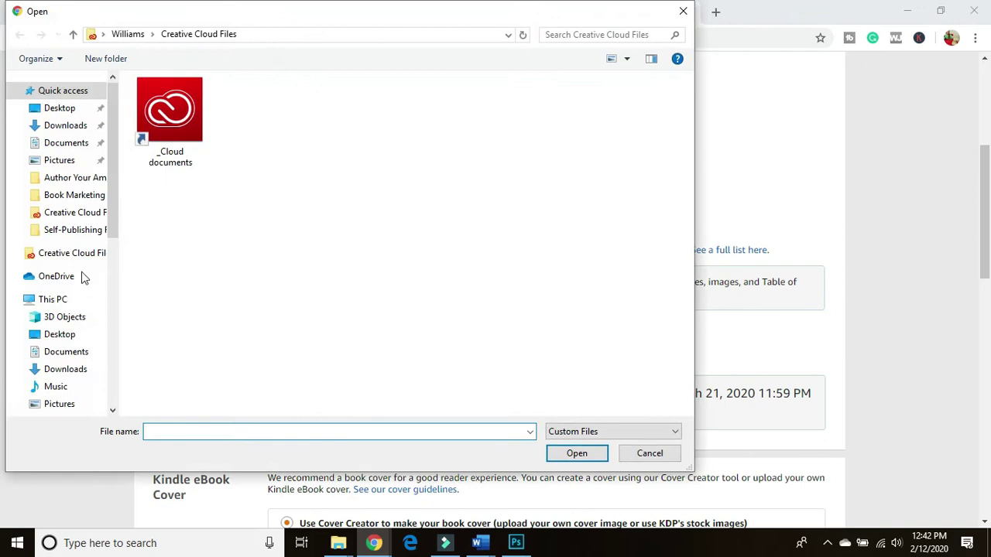
{"action": "left_click", "coordinate": [62, 230]}
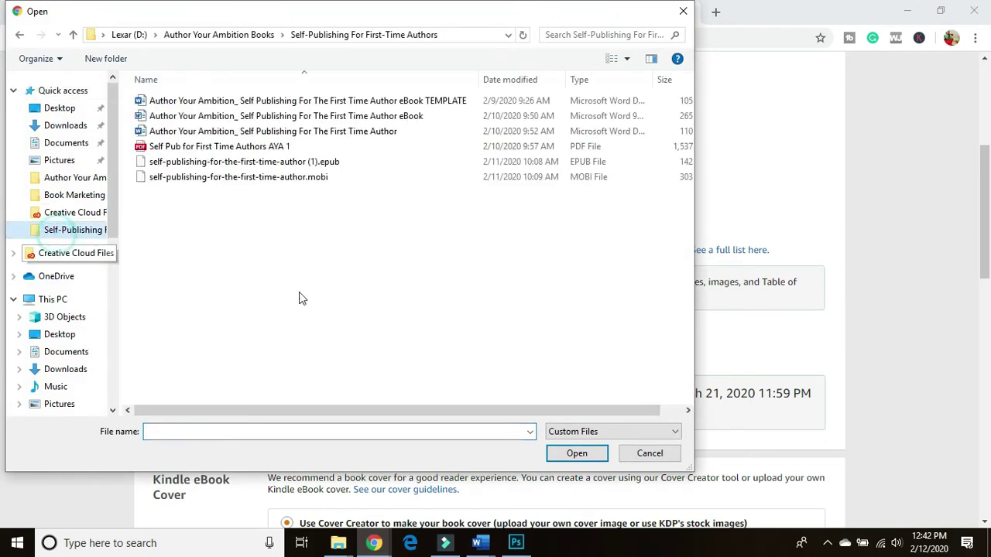
{"action": "left_click", "coordinate": [346, 118]}
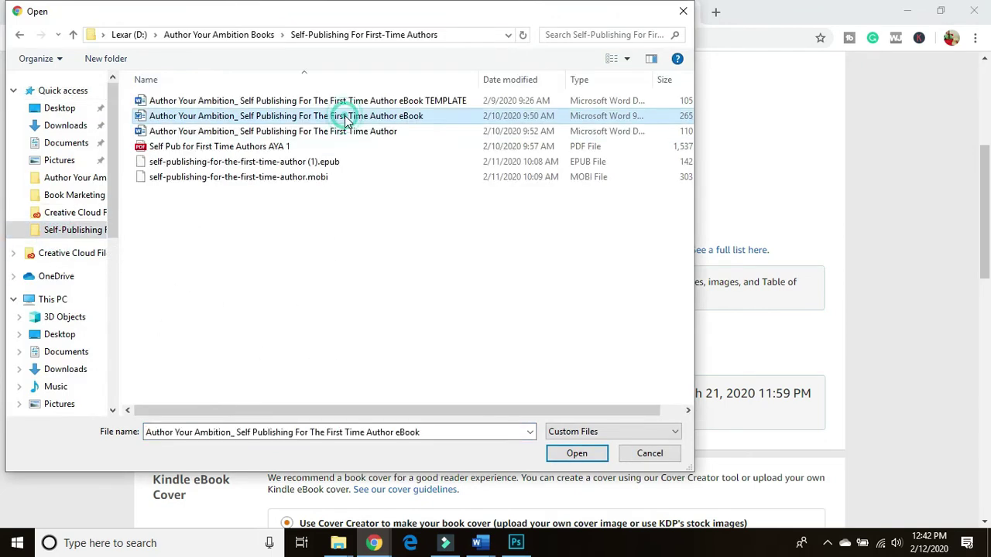
{"action": "left_click", "coordinate": [573, 454]}
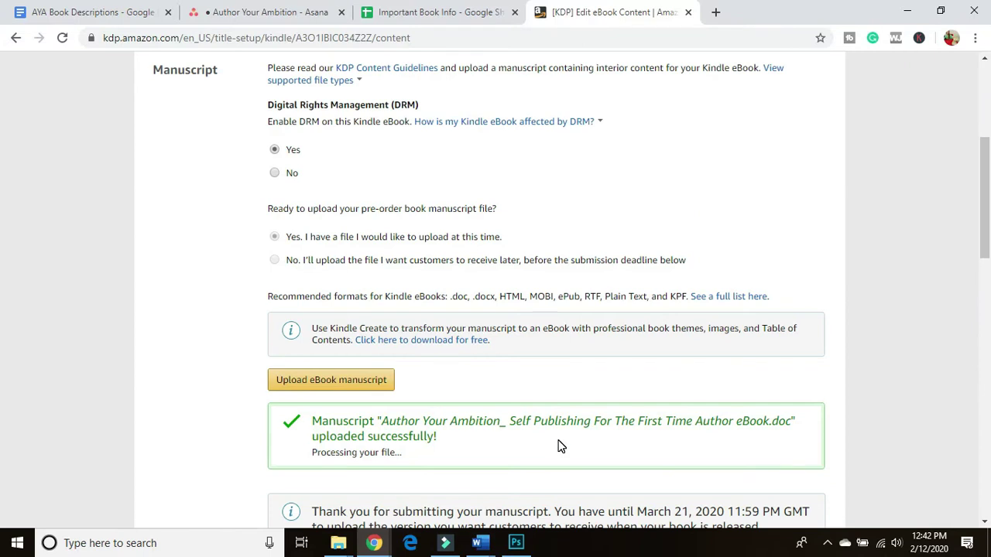
{"action": "scroll", "coordinate": [580, 397], "scroll_direction": "down", "scroll_amount": 5}
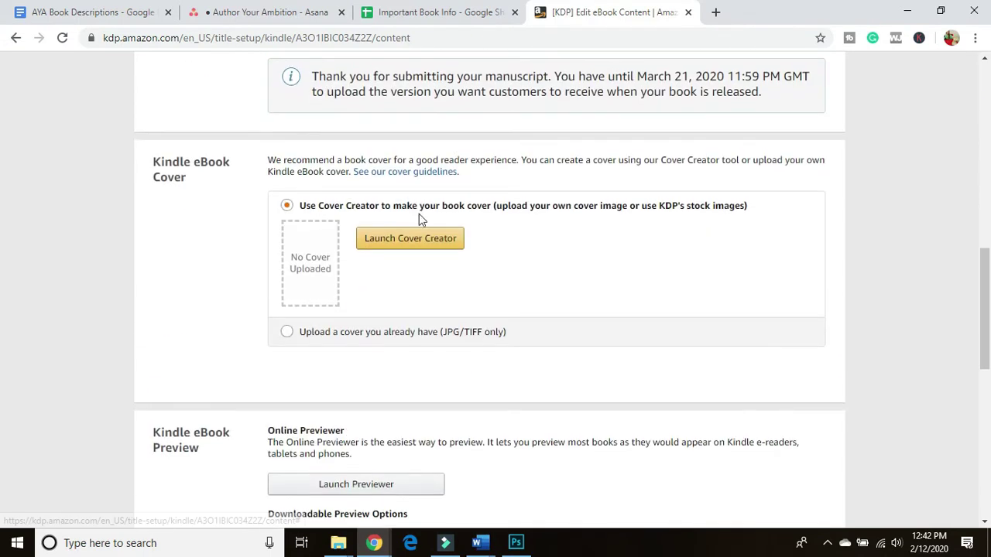
- Upload 'AYA Cover Concept Self Pub V2' from Creative Cloud Files as the eBook cover
{"action": "left_click", "coordinate": [285, 333]}
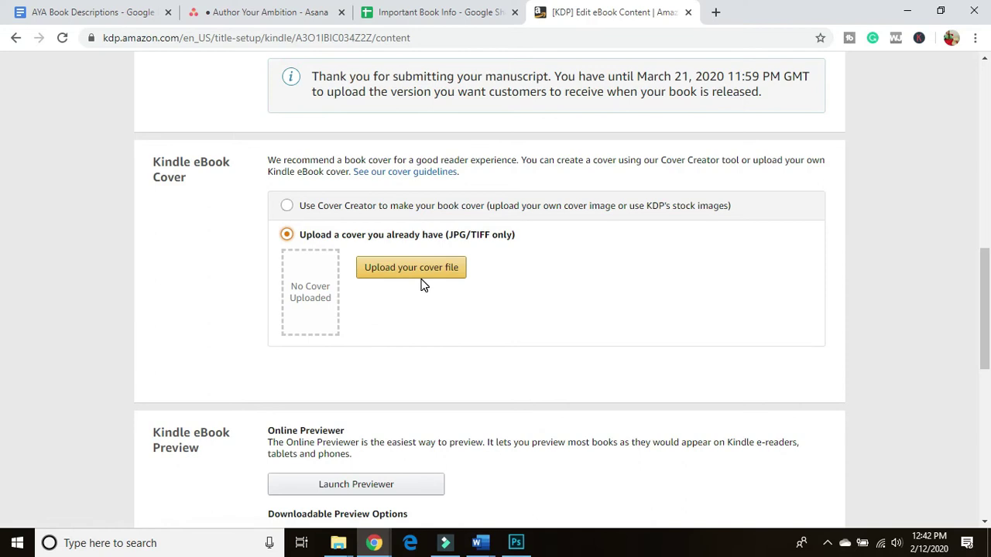
{"action": "left_click", "coordinate": [421, 272]}
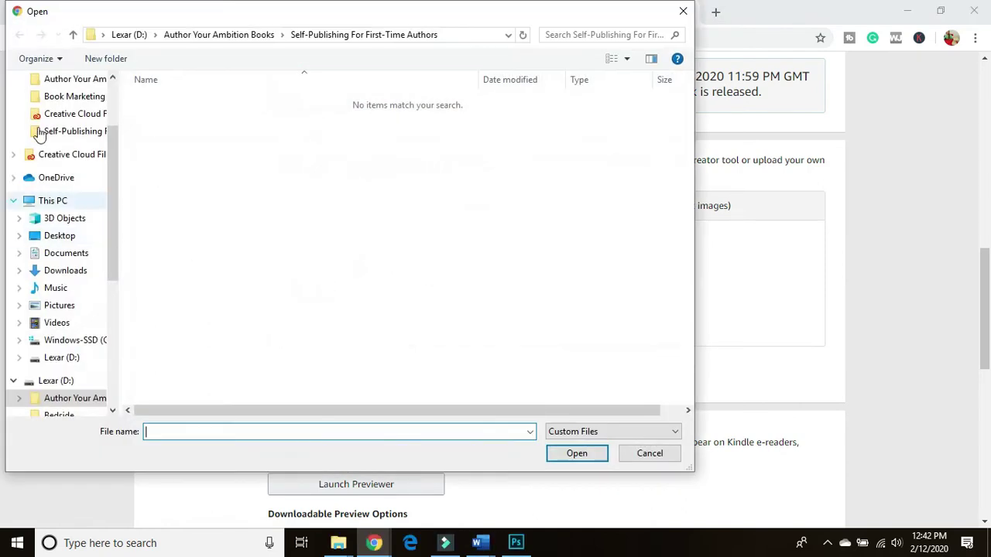
{"action": "left_click", "coordinate": [61, 113]}
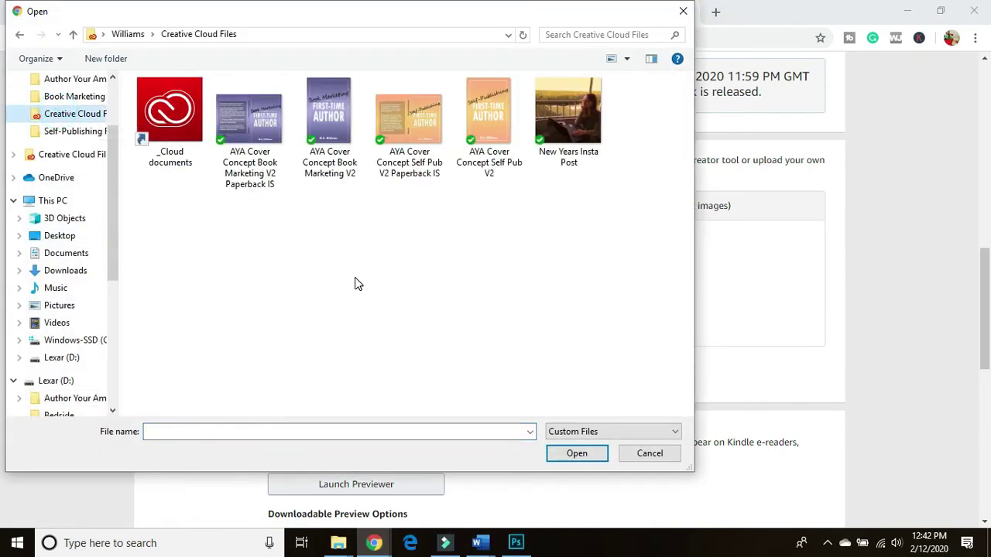
{"action": "left_click", "coordinate": [500, 151]}
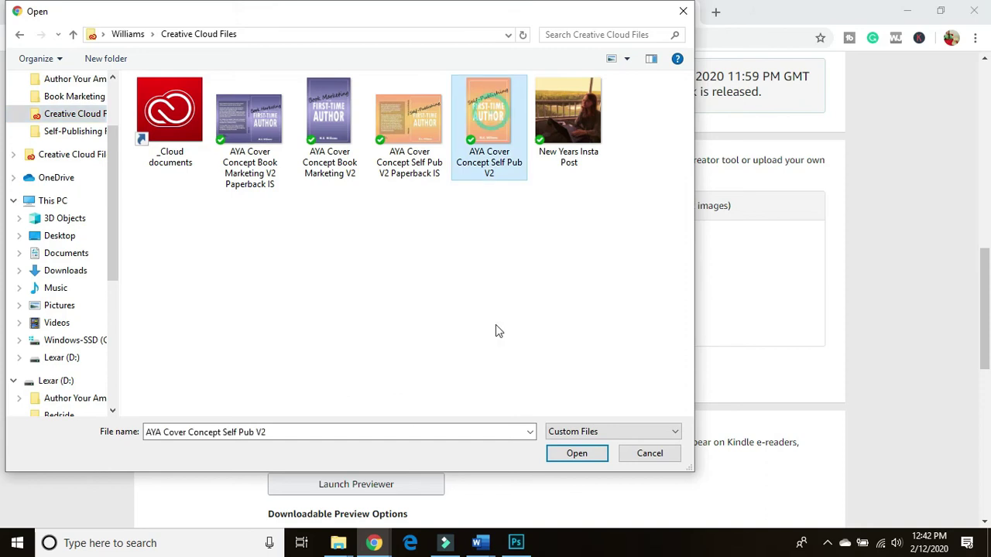
{"action": "left_click", "coordinate": [576, 453]}
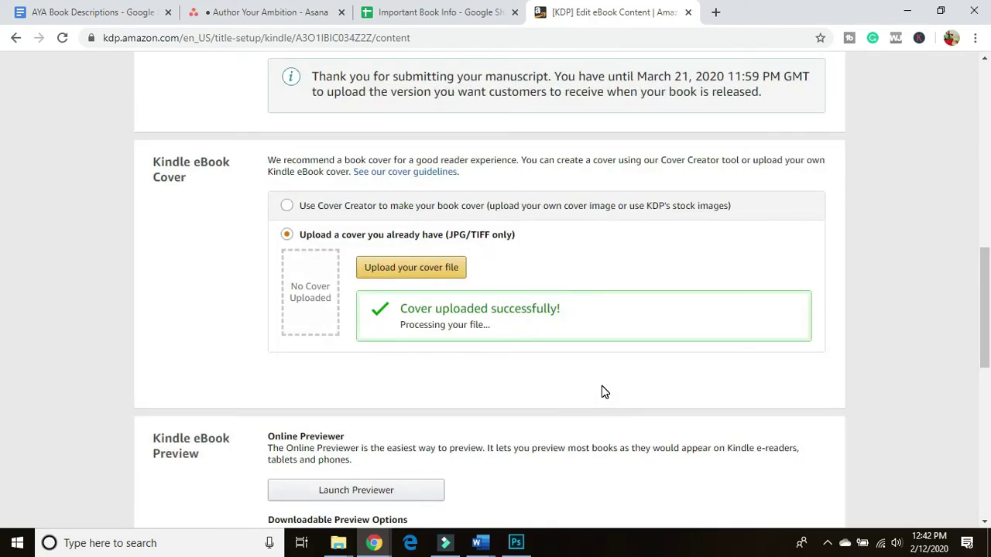
{"action": "scroll", "coordinate": [602, 392], "scroll_direction": "down", "scroll_amount": 2}
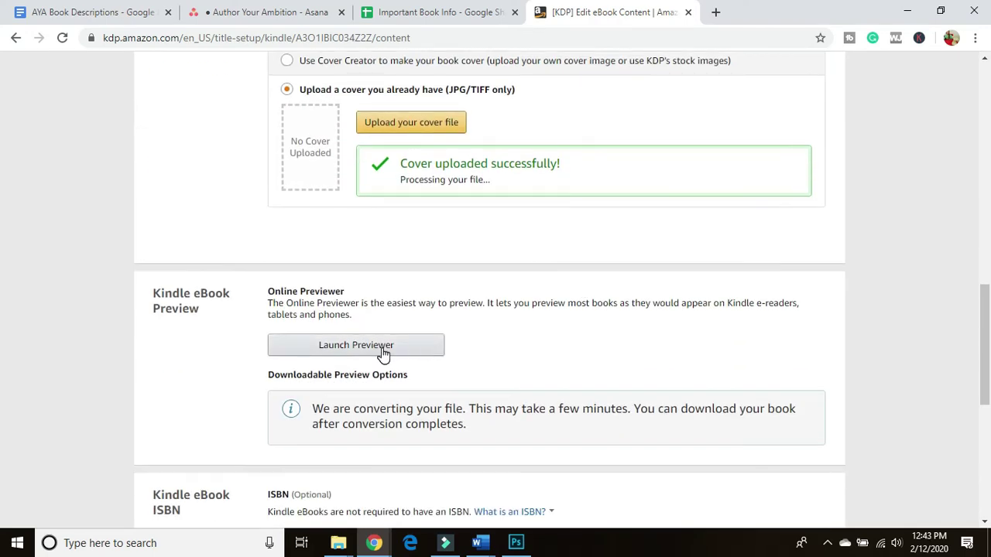
- Launch the online previewer and view the eBook on a Tablet
{"action": "left_click", "coordinate": [381, 350]}
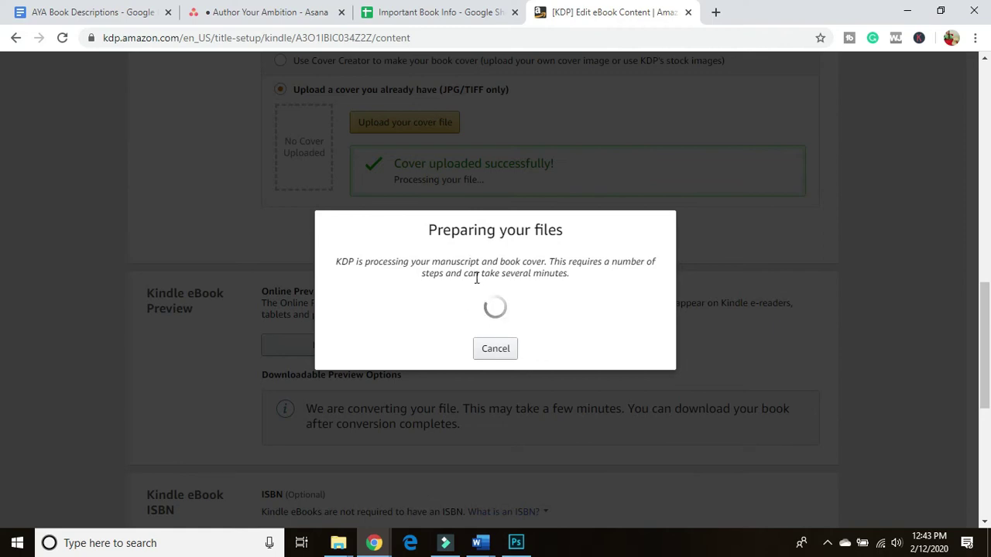
{"action": "left_click", "coordinate": [470, 285]}
{"action": "left_click_drag", "start_coordinate": [573, 278], "coordinate": [464, 279]}
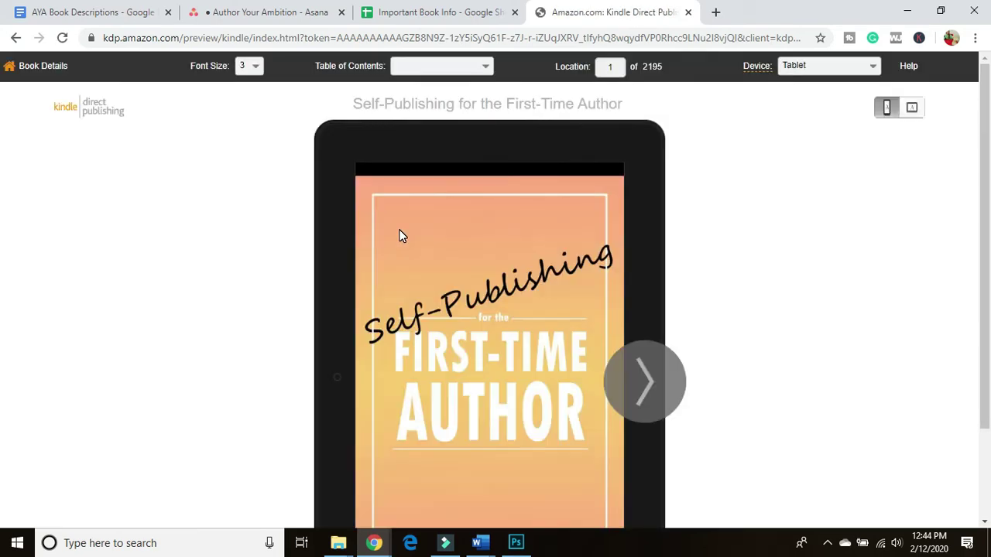
{"action": "scroll", "coordinate": [779, 314], "scroll_direction": "down", "scroll_amount": 2}
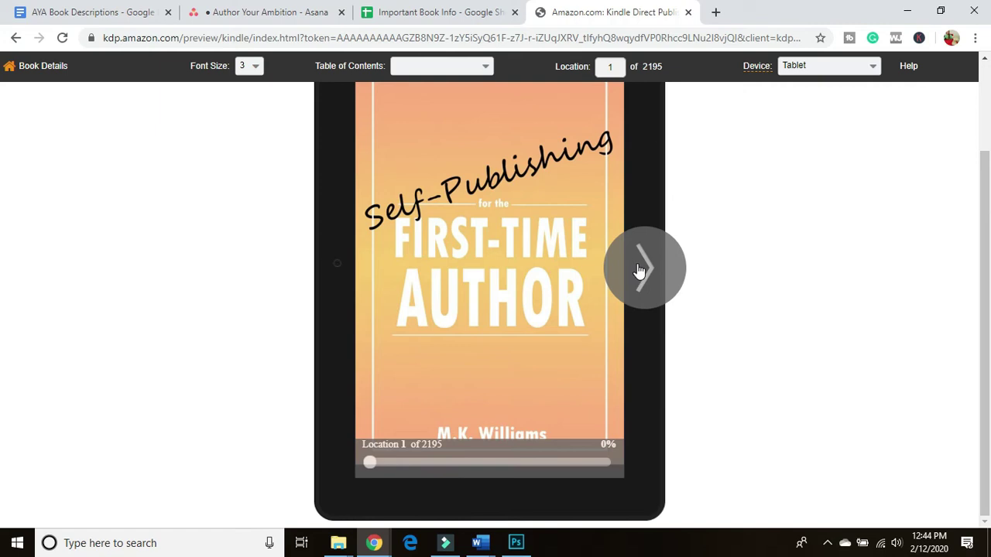
- Page from the cover to the copyright page, then check the eBook ISBN in cell G17 of Important Book Info
{"action": "left_click", "coordinate": [640, 270]}
{"action": "scroll", "coordinate": [648, 279], "scroll_direction": "up", "scroll_amount": 1}
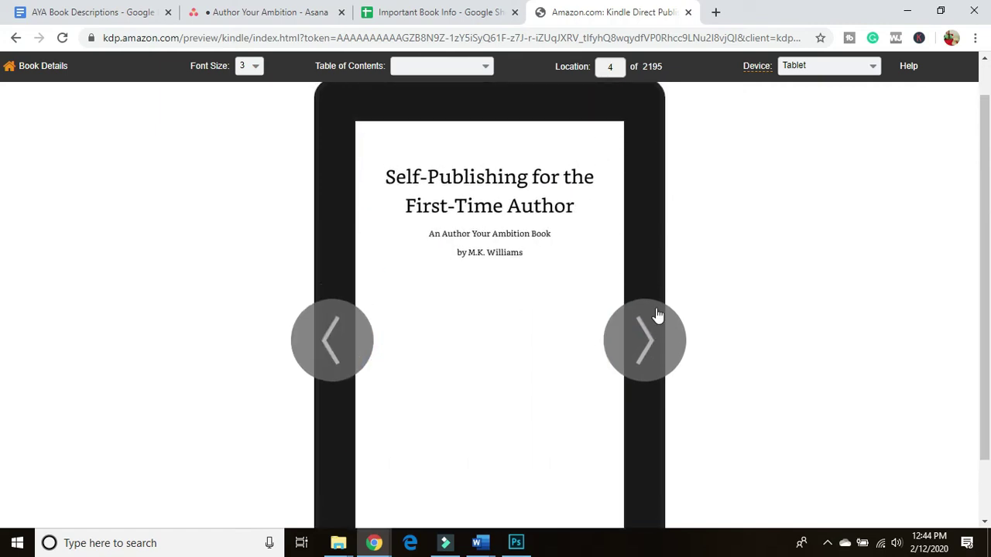
{"action": "left_click", "coordinate": [647, 341]}
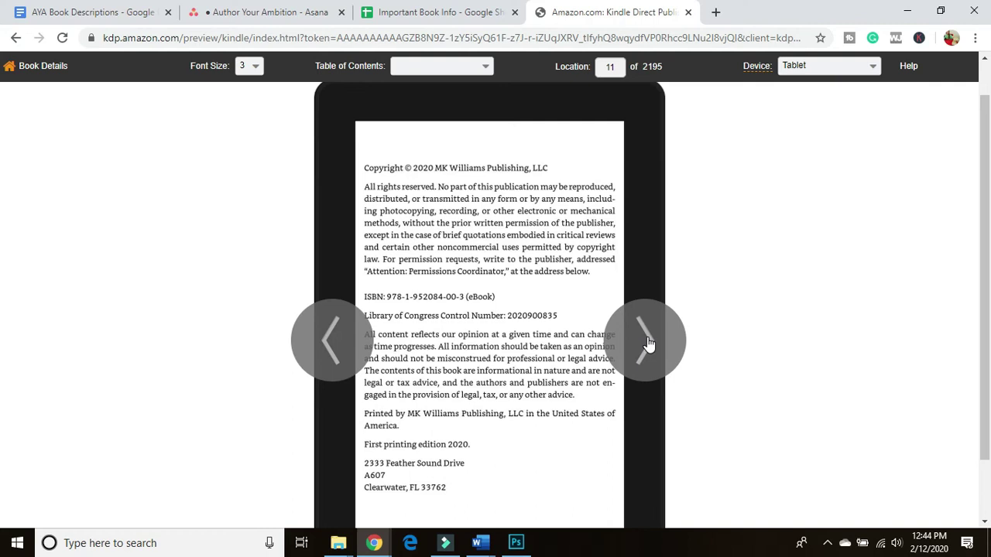
{"action": "left_click", "coordinate": [416, 15]}
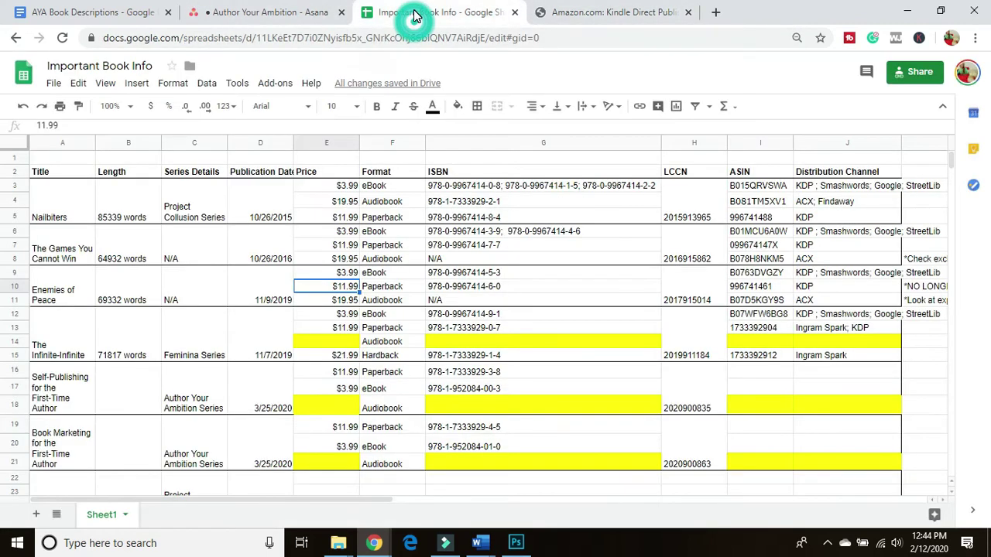
{"action": "left_click", "coordinate": [480, 389]}
- Page the book preview through the front matter, table of contents, dedication and Introduction
{"action": "left_click", "coordinate": [611, 13]}
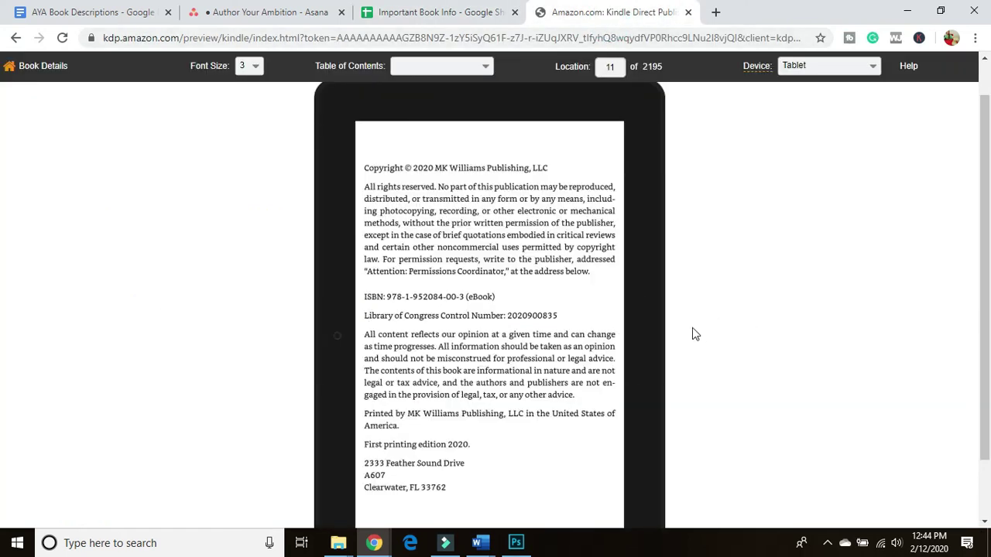
{"action": "left_click", "coordinate": [647, 337]}
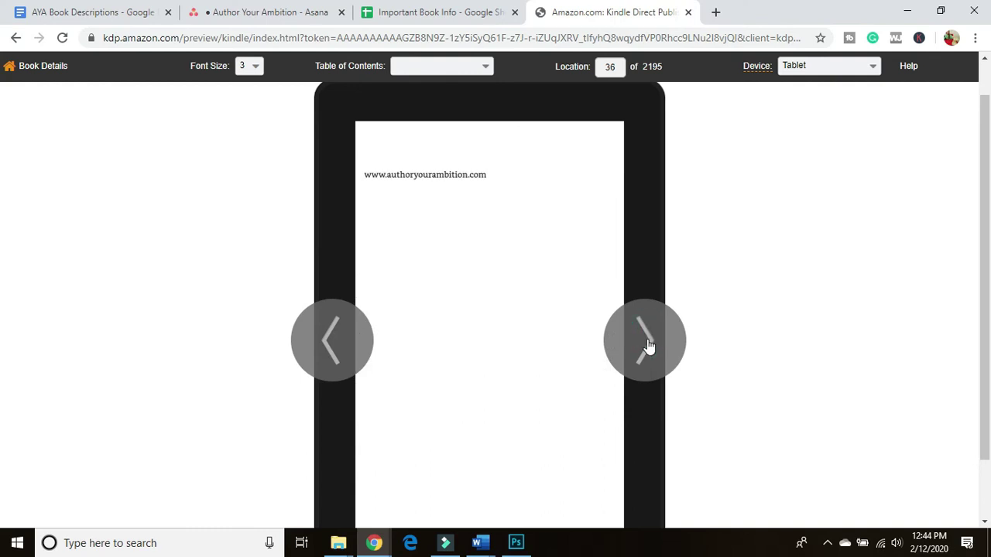
{"action": "left_click", "coordinate": [648, 340]}
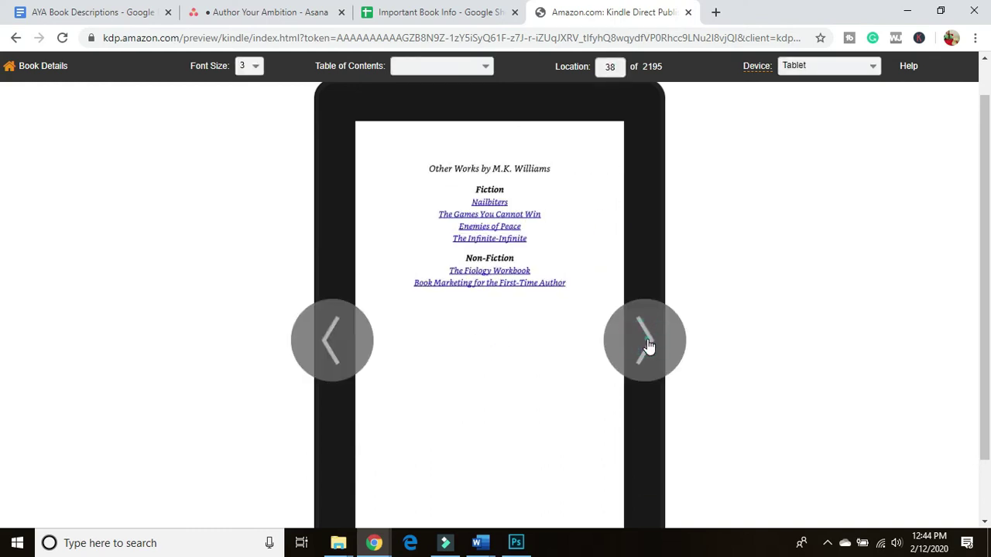
{"action": "left_click", "coordinate": [648, 346]}
{"action": "left_click", "coordinate": [648, 346]}
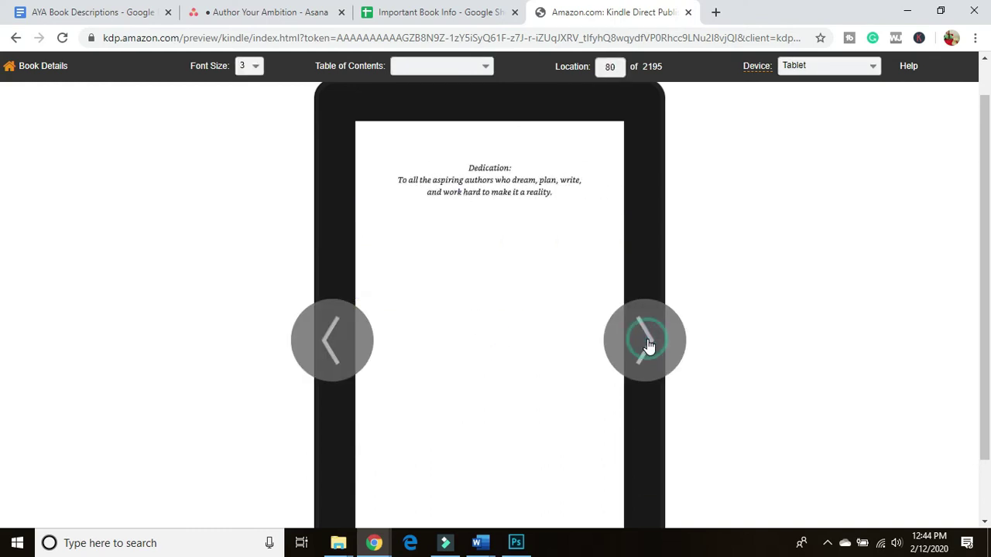
{"action": "left_click", "coordinate": [648, 345]}
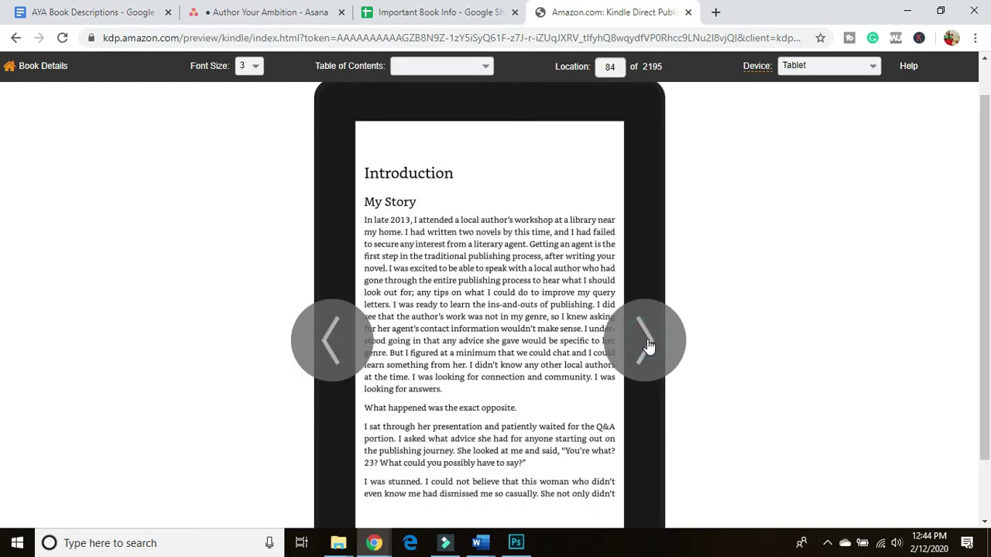
{"action": "left_click", "coordinate": [648, 345]}
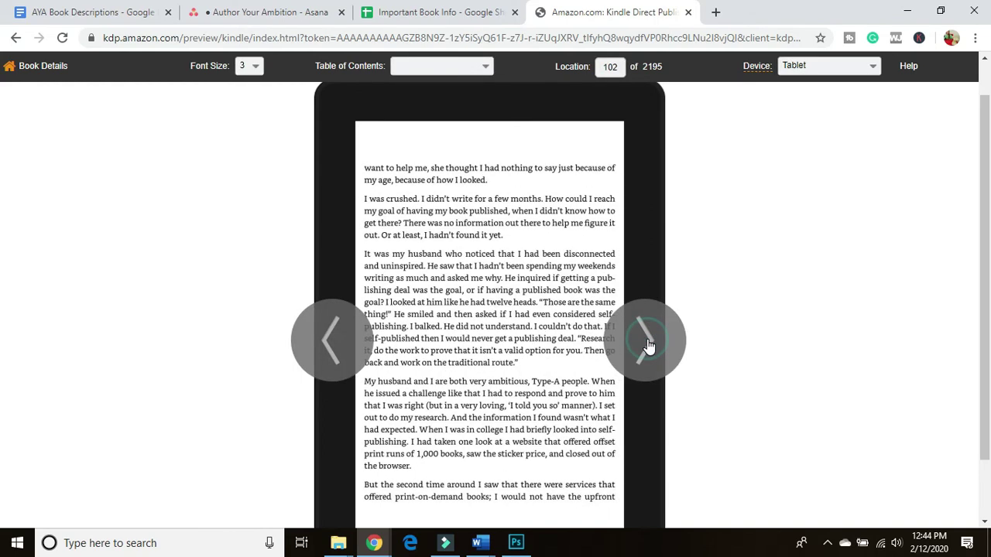
{"action": "left_click", "coordinate": [648, 345]}
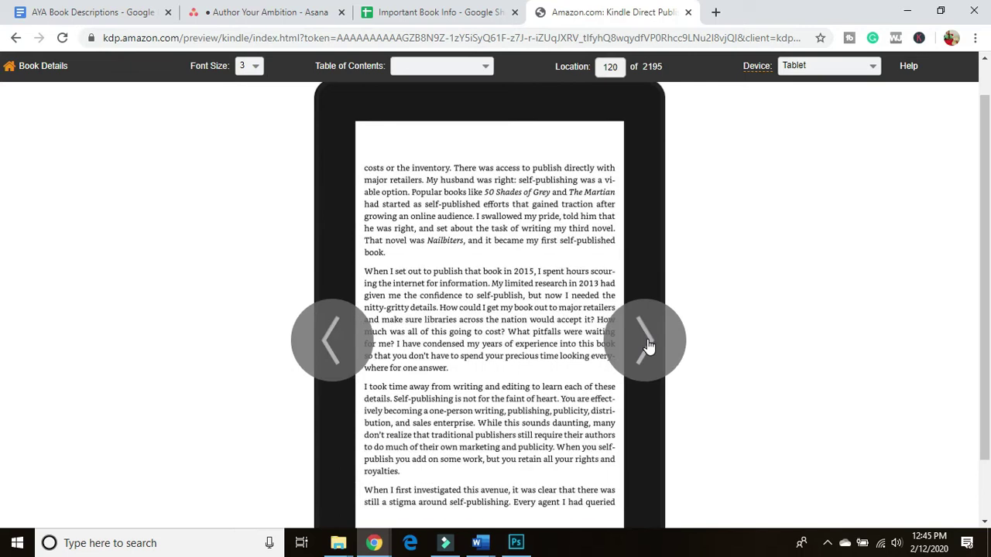
{"action": "left_click", "coordinate": [648, 345]}
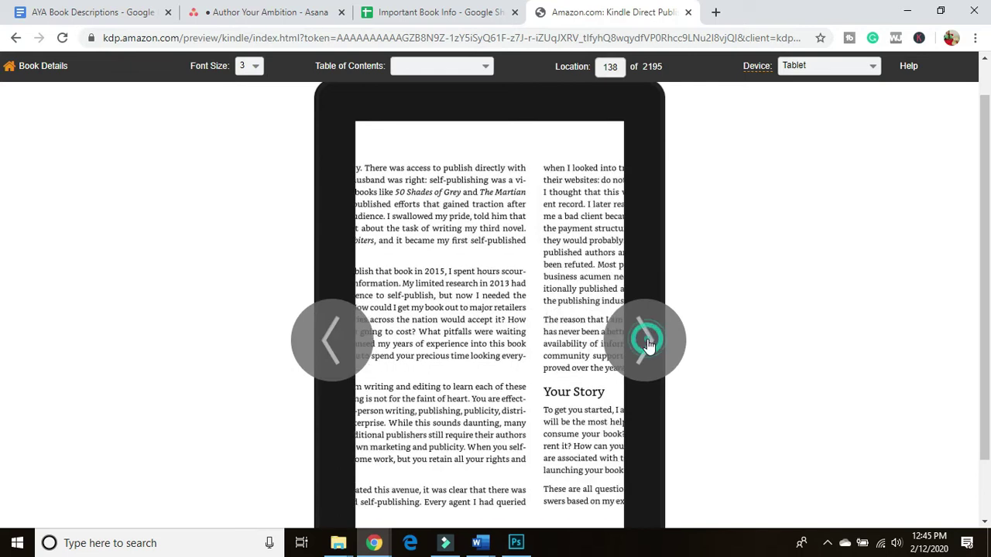
{"action": "left_click", "coordinate": [330, 337]}
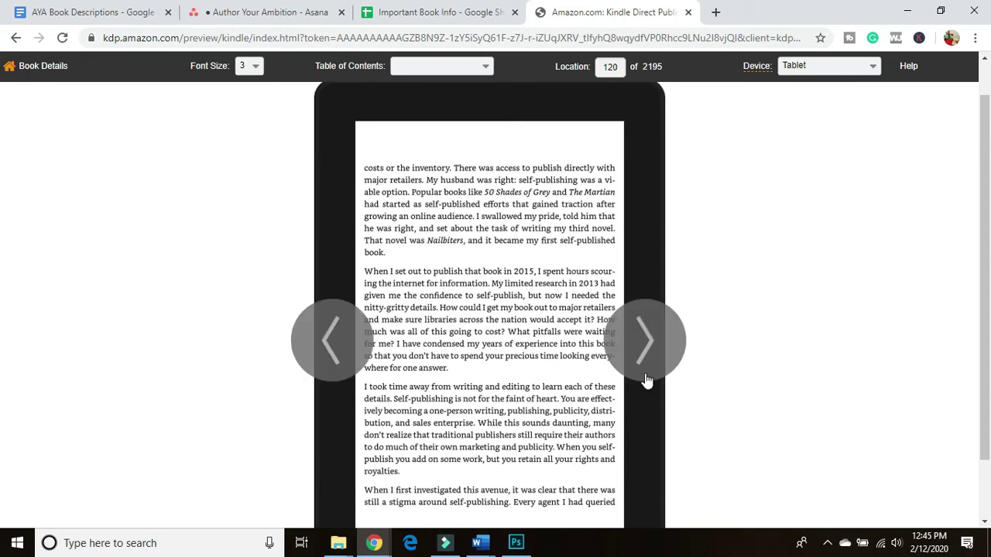
{"action": "left_click", "coordinate": [646, 375]}
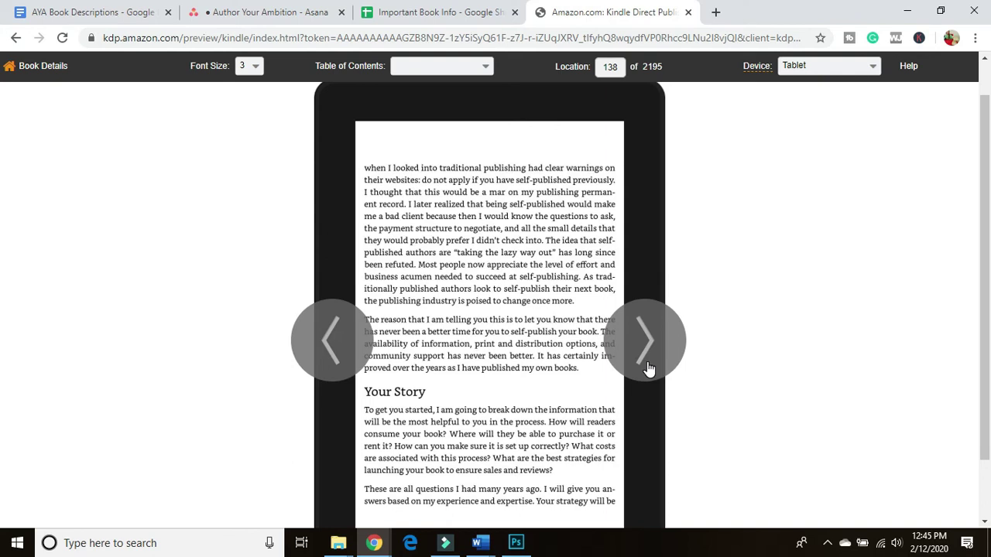
- Page on through Chapter 7, Bibliography and Author Bio to the thank-you page, then return to Book Details
{"action": "left_click", "coordinate": [649, 369]}
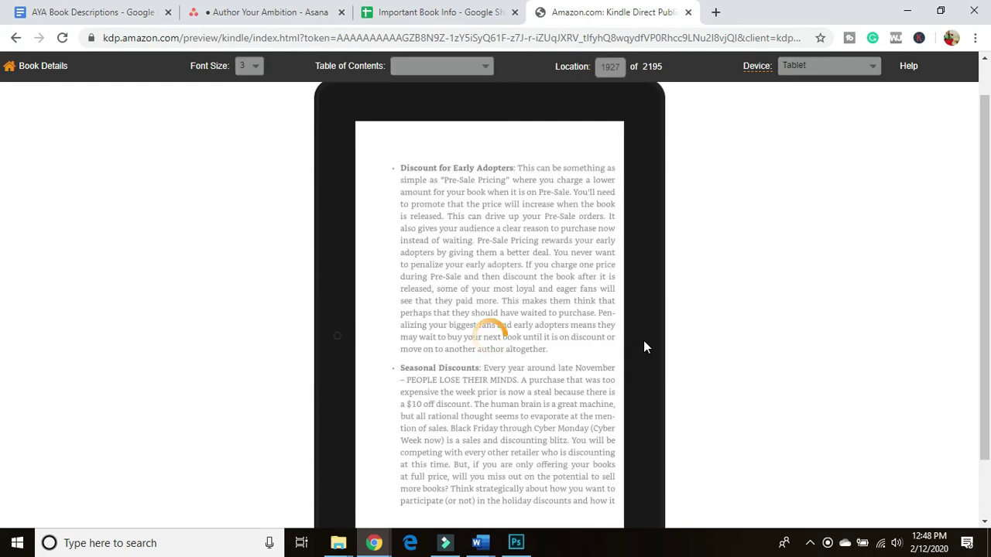
{"action": "left_click", "coordinate": [644, 342]}
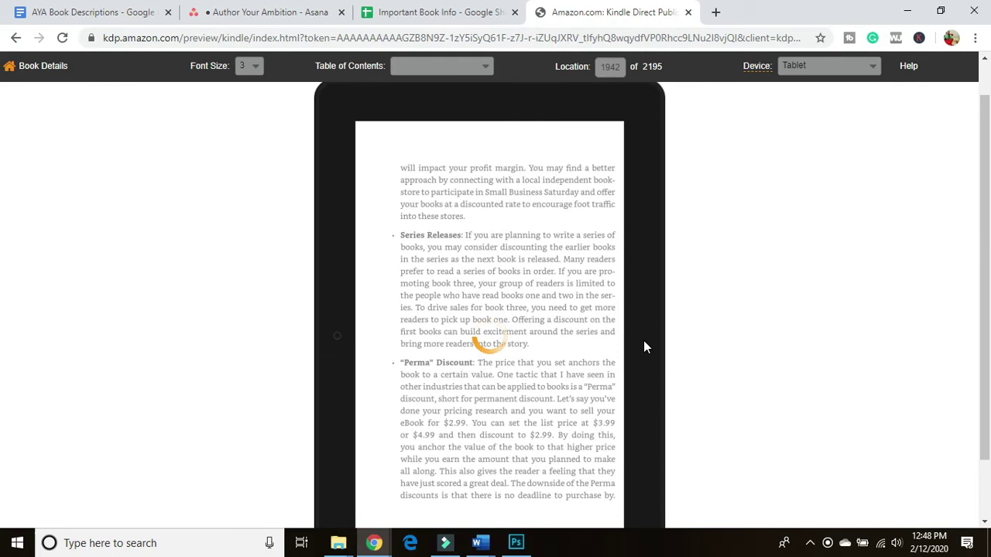
{"action": "left_click", "coordinate": [644, 346]}
{"action": "left_click", "coordinate": [646, 345]}
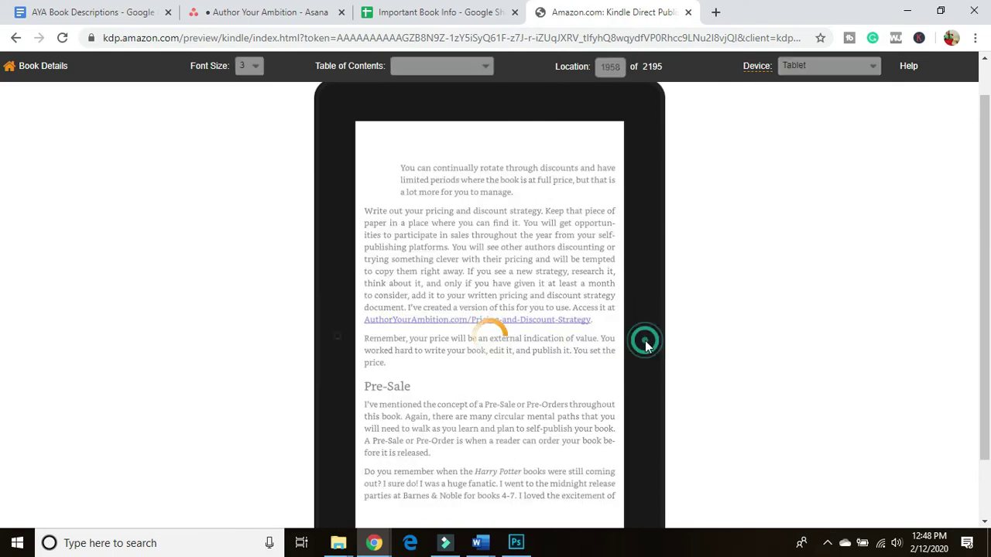
{"action": "left_click", "coordinate": [646, 345]}
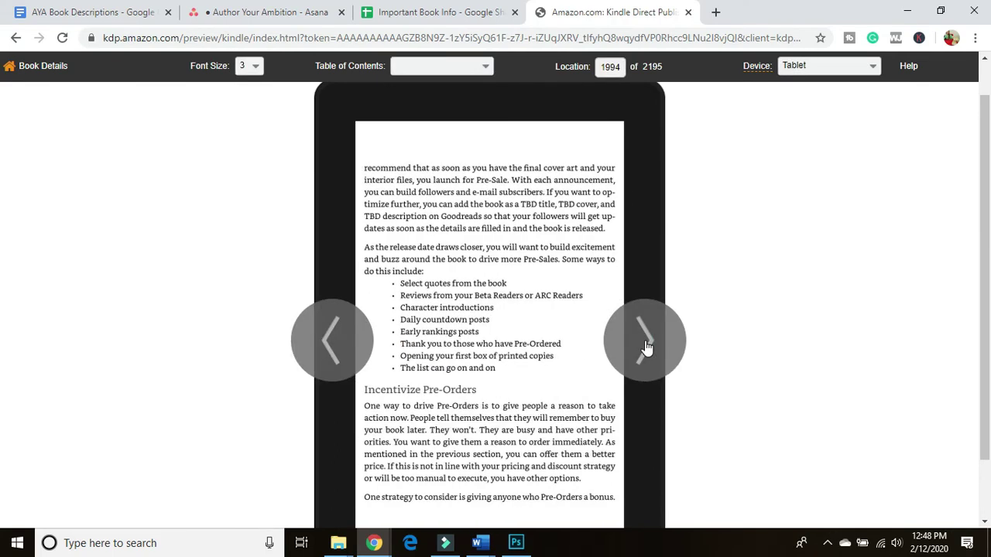
{"action": "left_click", "coordinate": [645, 344]}
{"action": "left_click", "coordinate": [646, 345]}
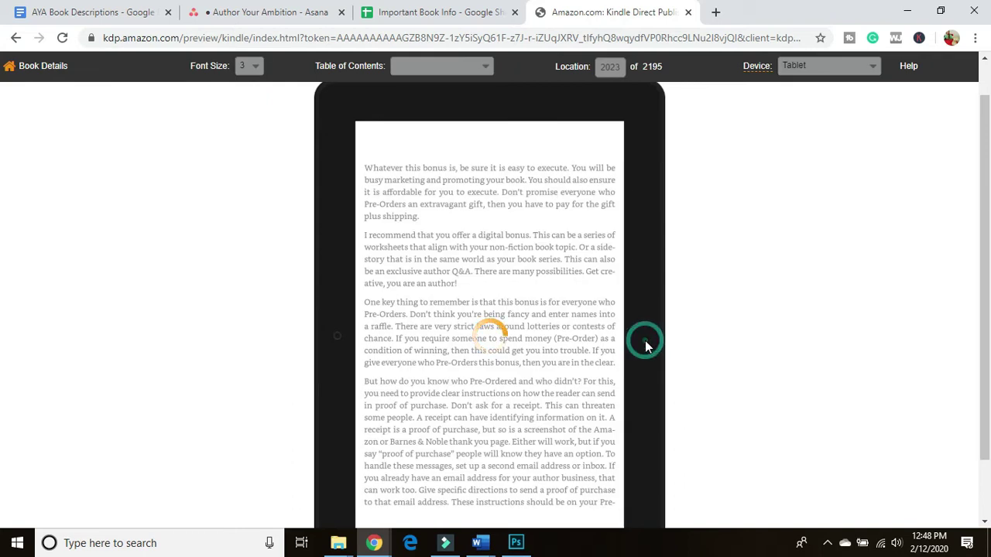
{"action": "left_click", "coordinate": [646, 345]}
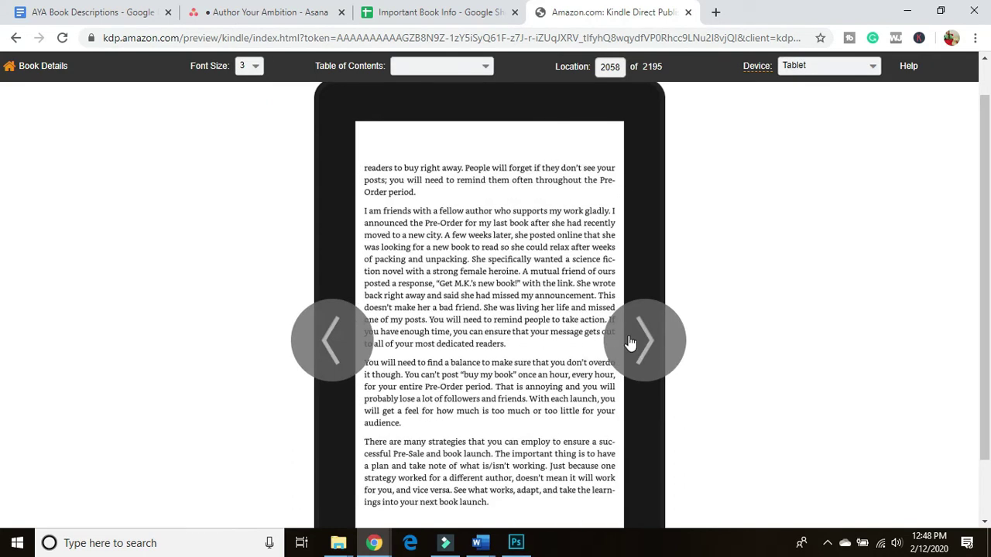
{"action": "left_click", "coordinate": [630, 343]}
{"action": "left_click", "coordinate": [631, 346]}
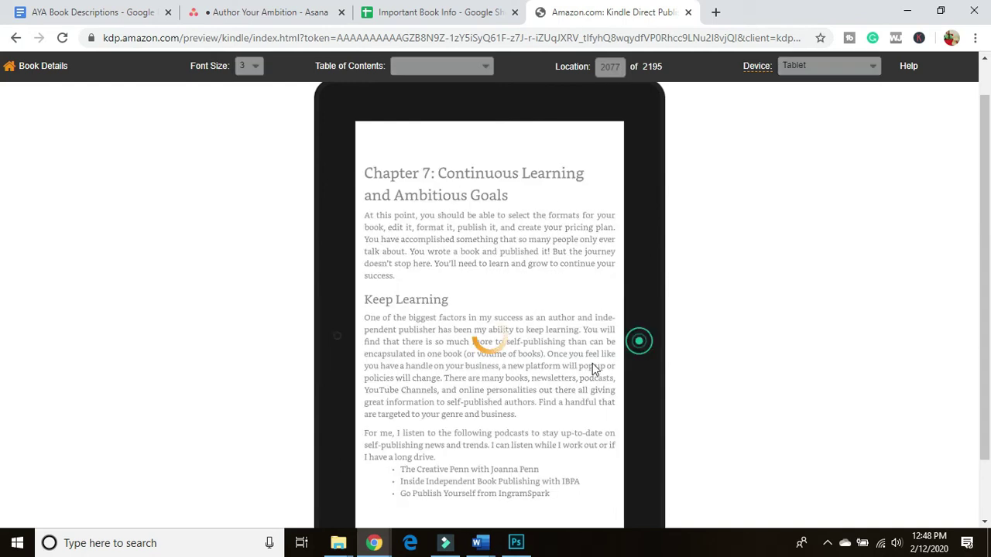
{"action": "left_click", "coordinate": [632, 348]}
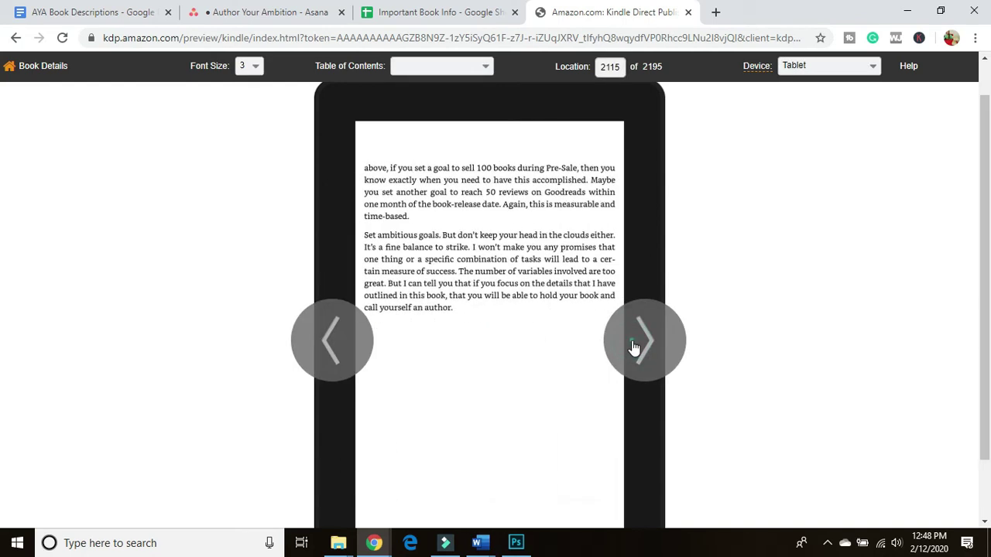
{"action": "left_click", "coordinate": [632, 341]}
{"action": "left_click", "coordinate": [633, 339]}
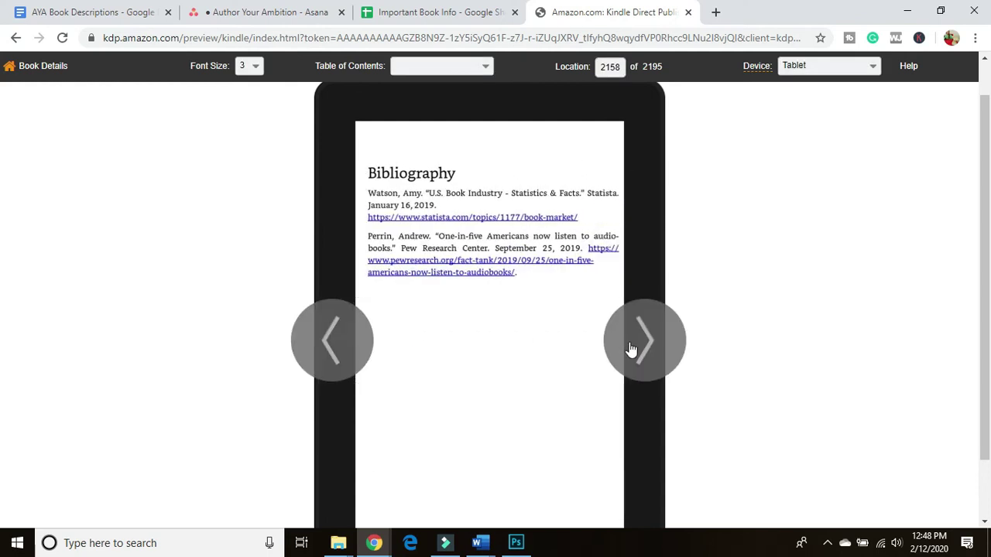
{"action": "left_click", "coordinate": [634, 344]}
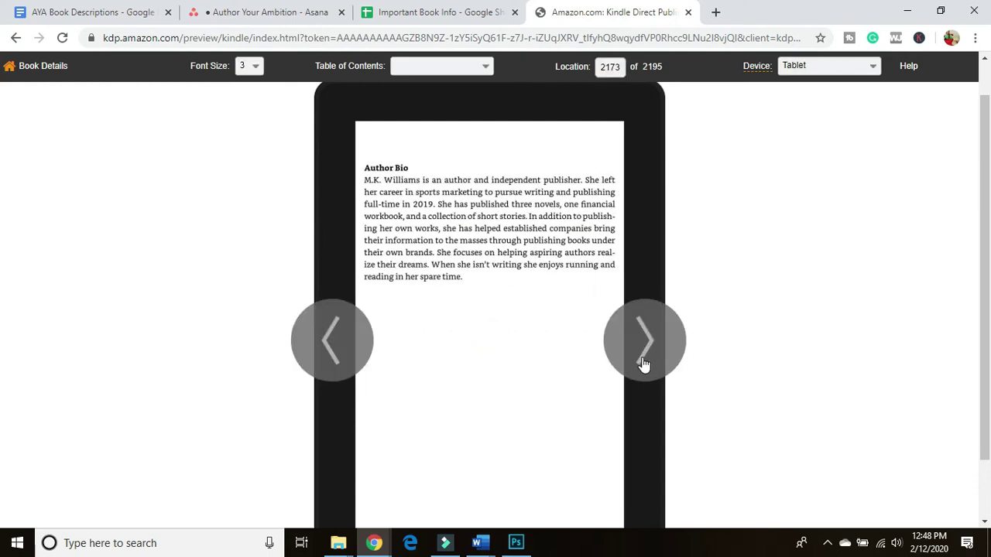
{"action": "left_click", "coordinate": [641, 343]}
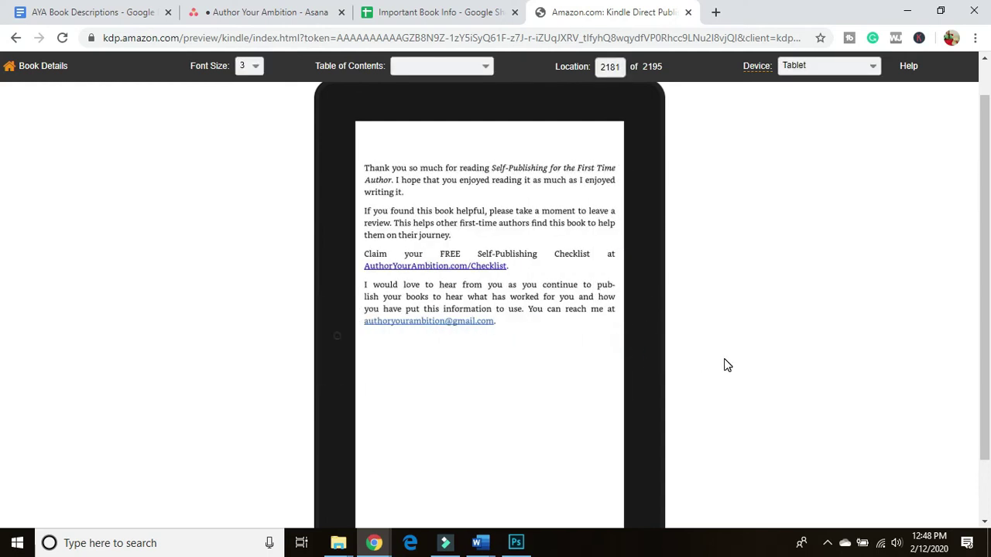
{"action": "scroll", "coordinate": [725, 365], "scroll_direction": "down", "scroll_amount": 1}
{"action": "scroll", "coordinate": [867, 391], "scroll_direction": "up", "scroll_amount": 2}
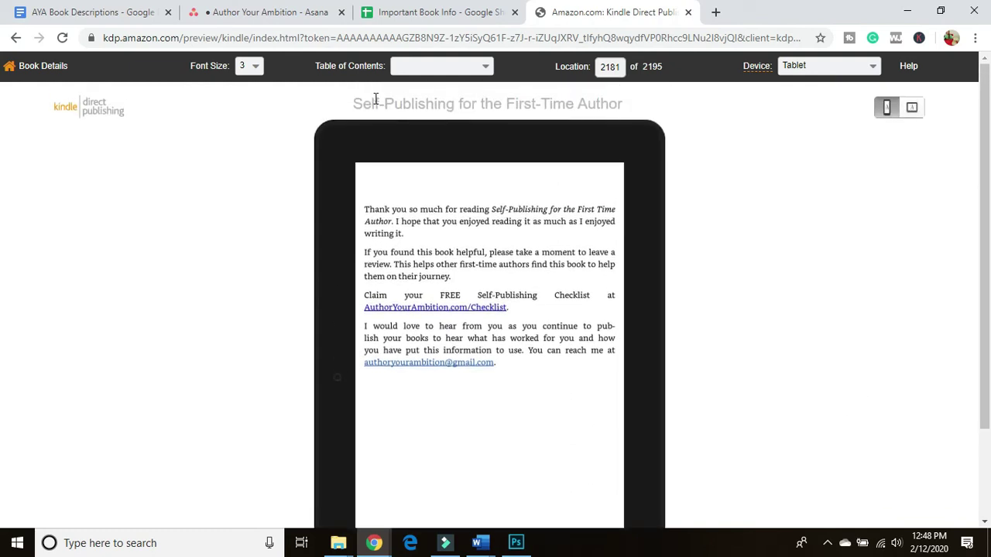
{"action": "left_click", "coordinate": [21, 68]}
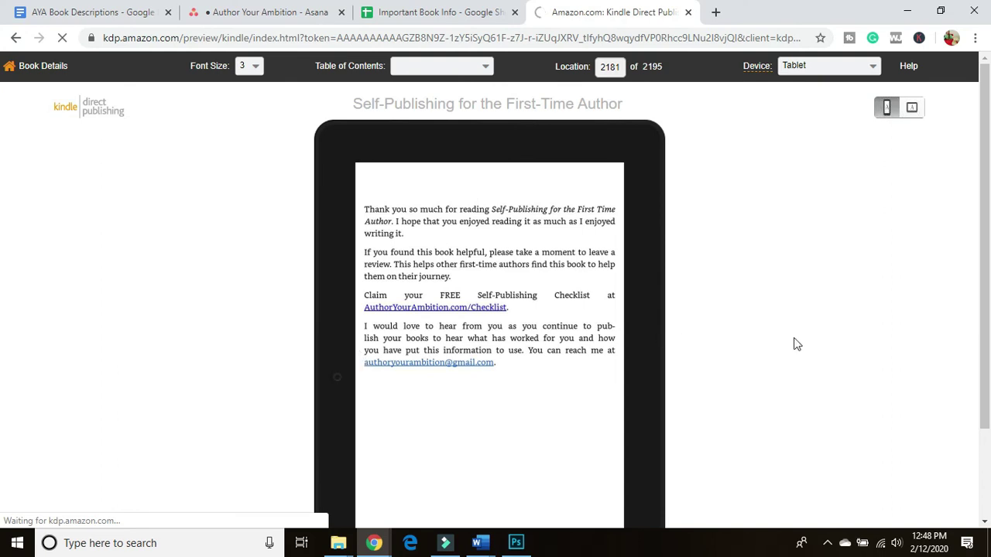
{"action": "scroll", "coordinate": [774, 309], "scroll_direction": "down", "scroll_amount": 5}
{"action": "scroll", "coordinate": [740, 296], "scroll_direction": "down", "scroll_amount": 10}
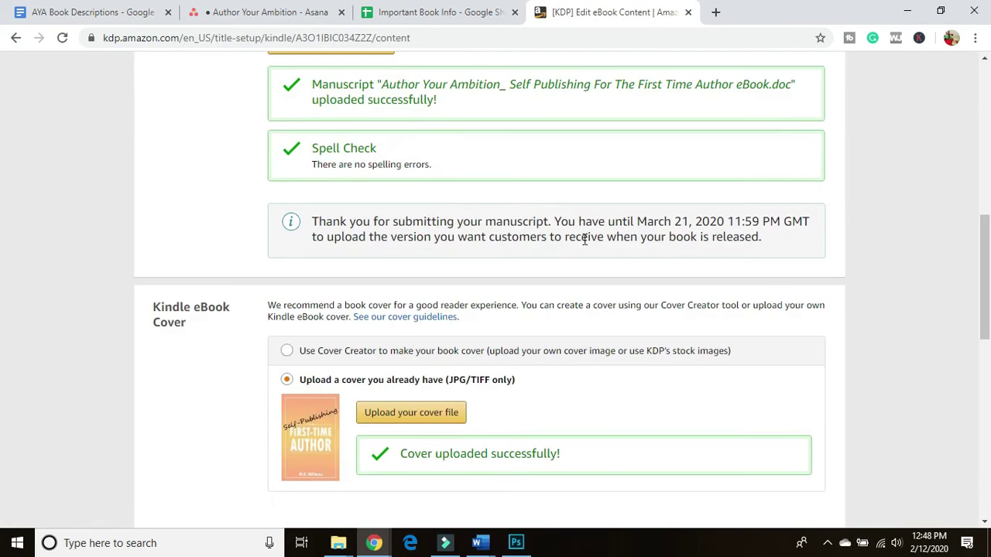
{"action": "scroll", "coordinate": [564, 270], "scroll_direction": "down", "scroll_amount": 1}
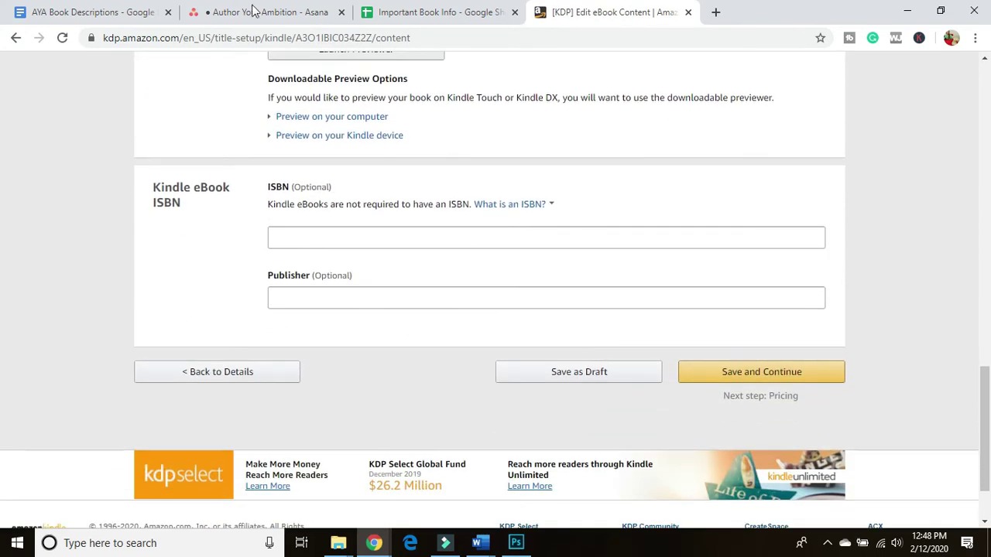
{"action": "left_click", "coordinate": [468, 14]}
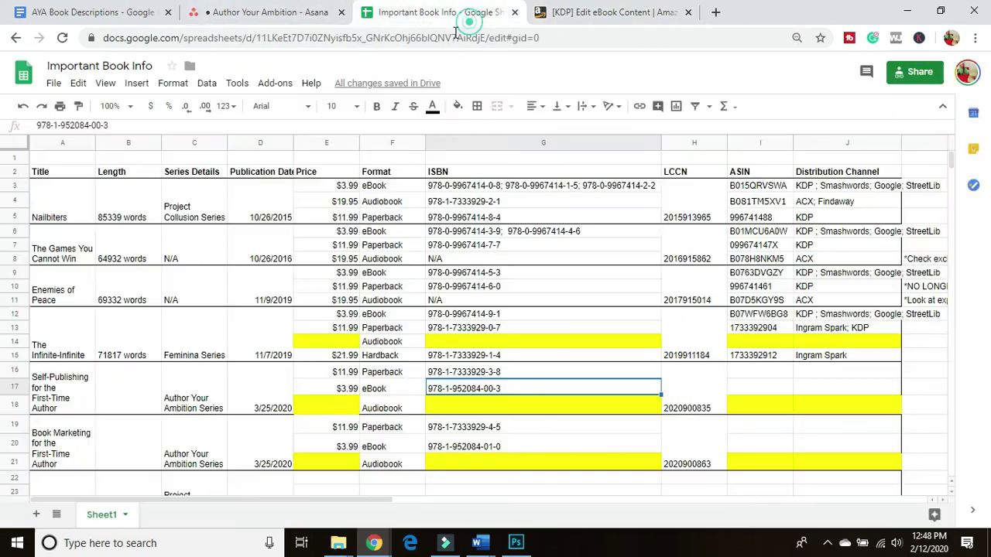
{"action": "triple_click", "coordinate": [139, 126]}
{"action": "key", "text": "ctrl+c"}
{"action": "left_click", "coordinate": [612, 13]}
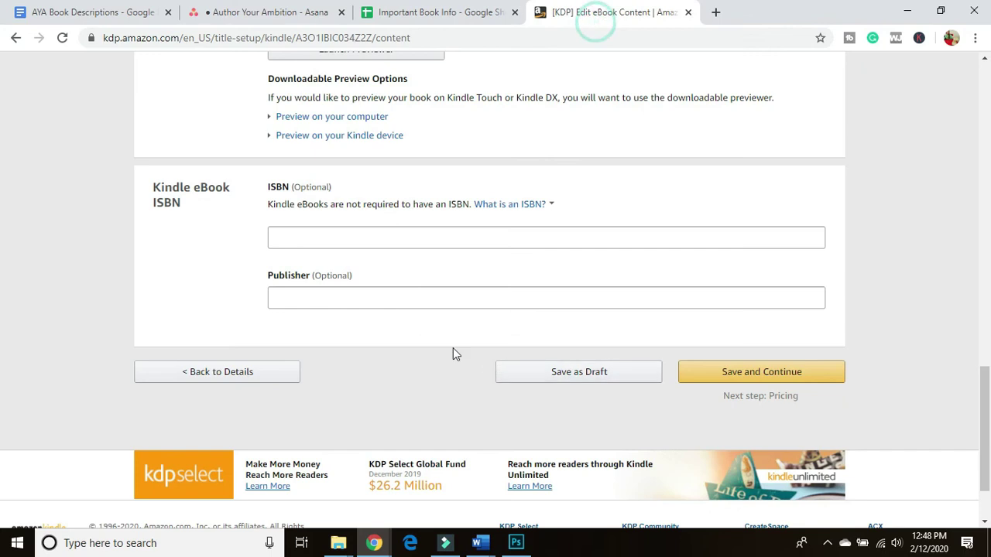
{"action": "left_click", "coordinate": [287, 240]}
{"action": "key", "text": "ctrl+v"}
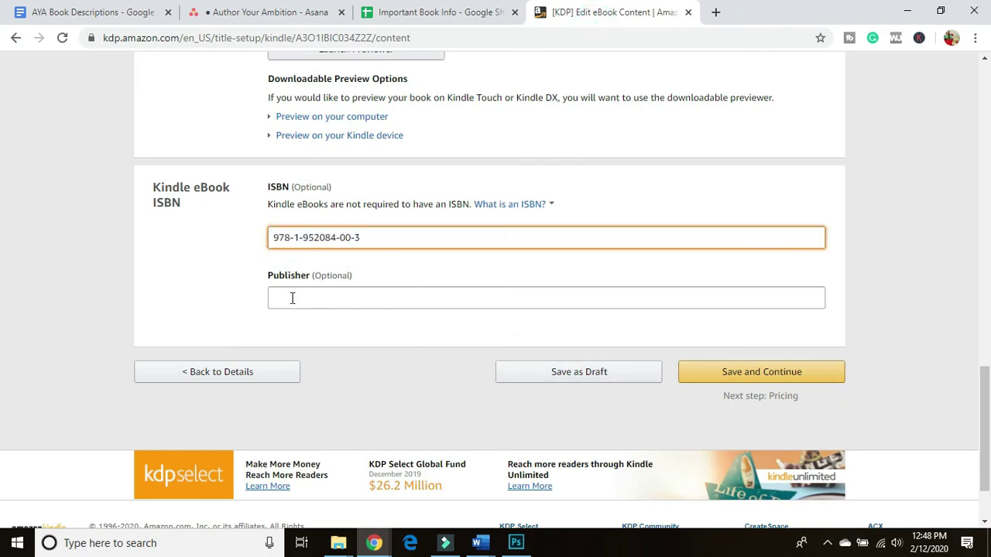
- Enter the publishing company's name in the Publisher field, removing a stray character
{"action": "left_click", "coordinate": [292, 301]}
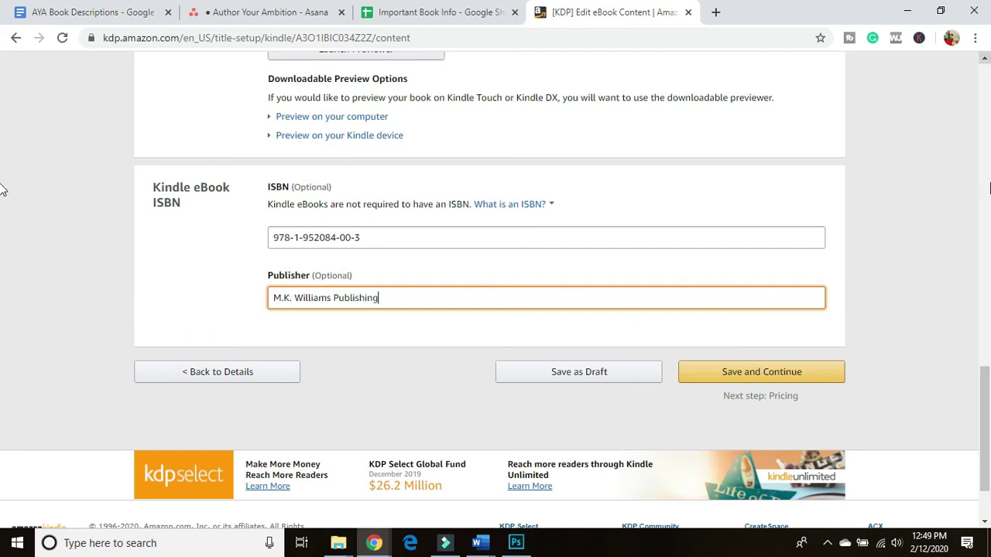
{"action": "left_click", "coordinate": [291, 301]}
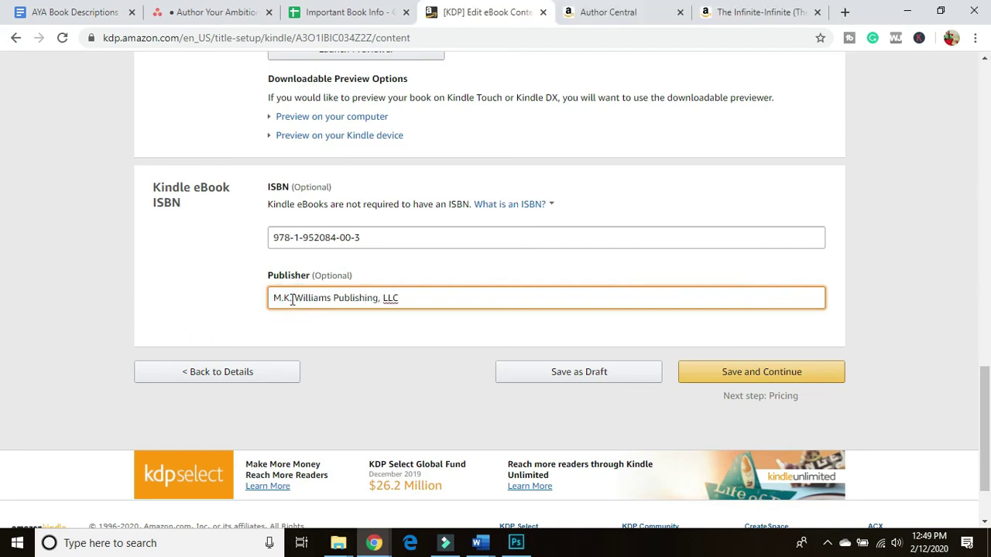
{"action": "key", "text": "BackSpace"}
{"action": "key", "text": "BackSpace"}
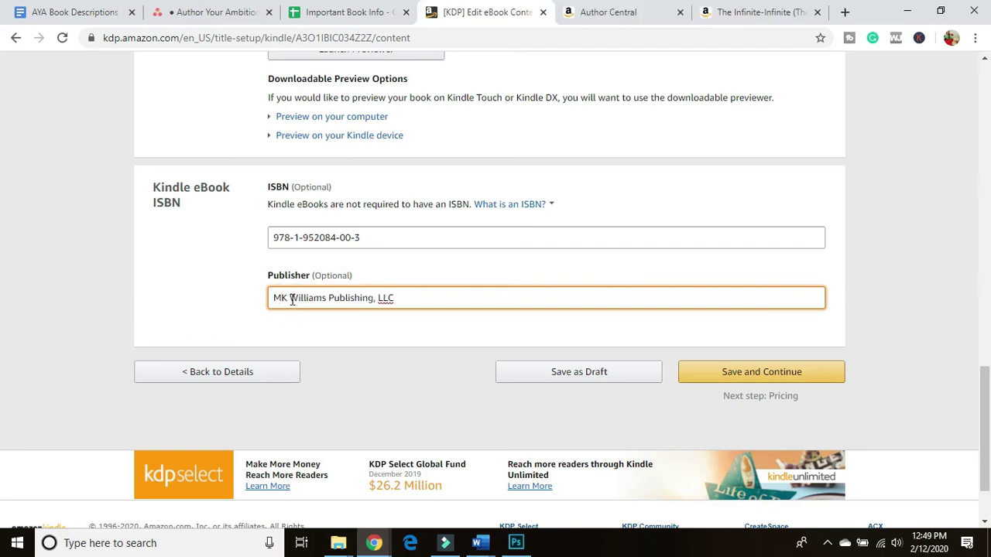
- Save the content and choose the 70% royalty plan with a $3.99 Amazon.com list price
{"action": "left_click", "coordinate": [783, 375]}
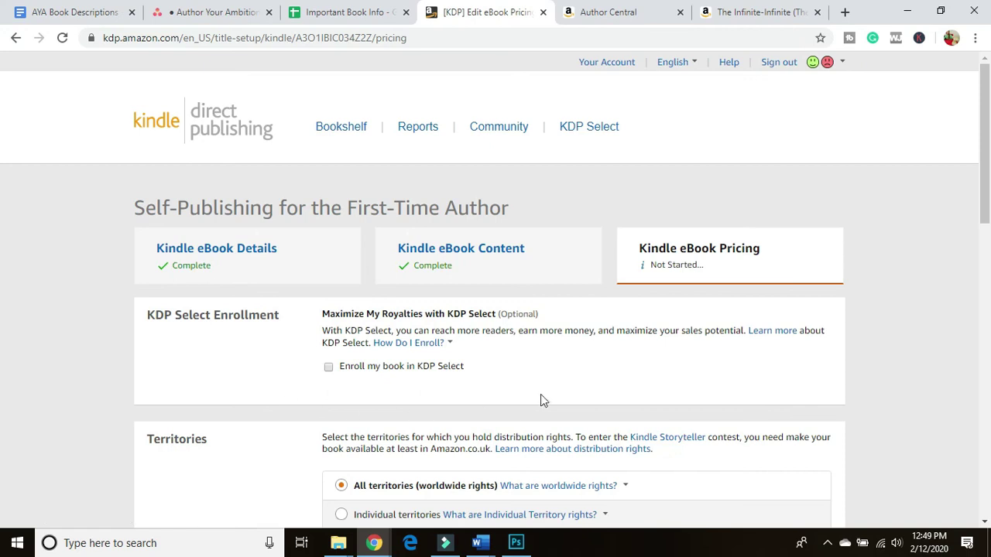
{"action": "scroll", "coordinate": [240, 356], "scroll_direction": "down", "scroll_amount": 4}
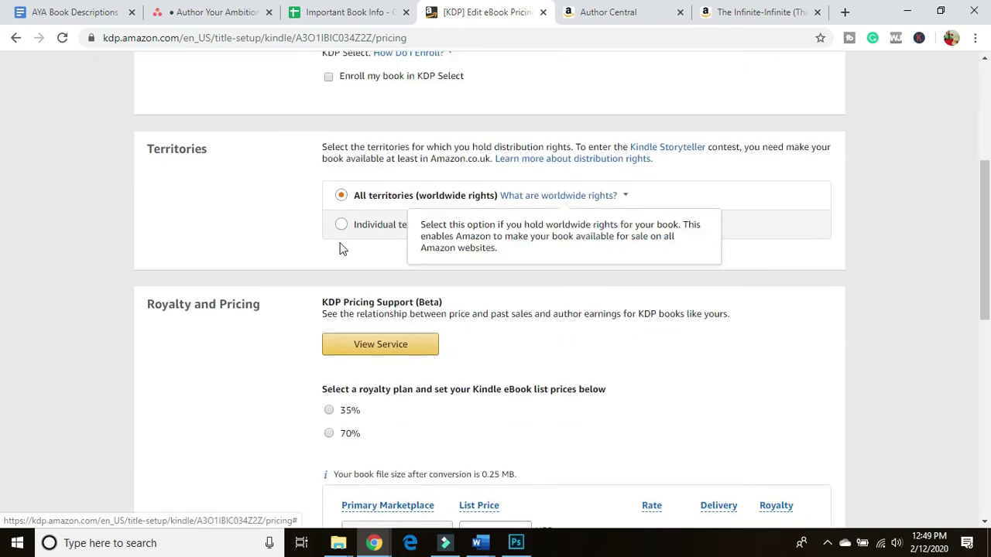
{"action": "scroll", "coordinate": [293, 286], "scroll_direction": "down", "scroll_amount": 1}
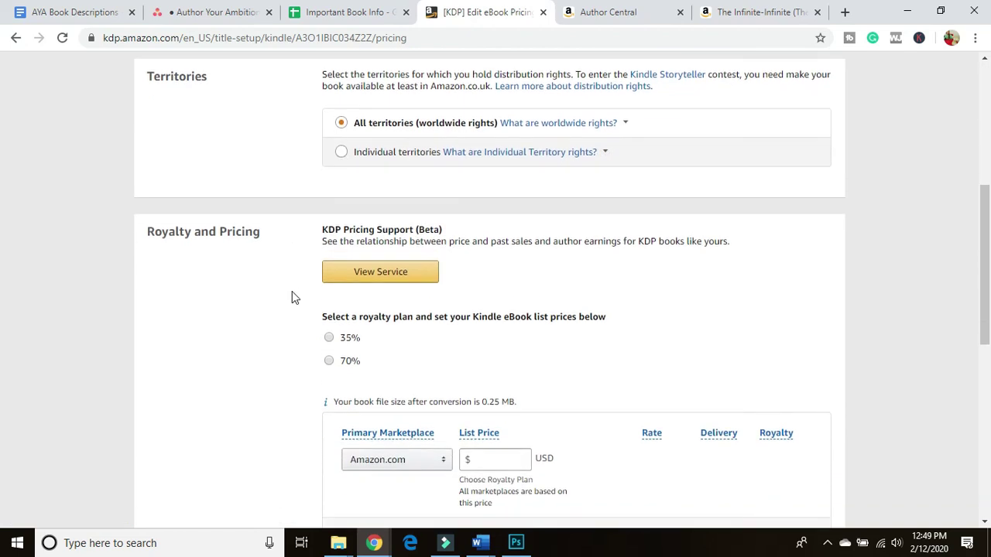
{"action": "left_click", "coordinate": [329, 361]}
{"action": "scroll", "coordinate": [356, 387], "scroll_direction": "down", "scroll_amount": 2}
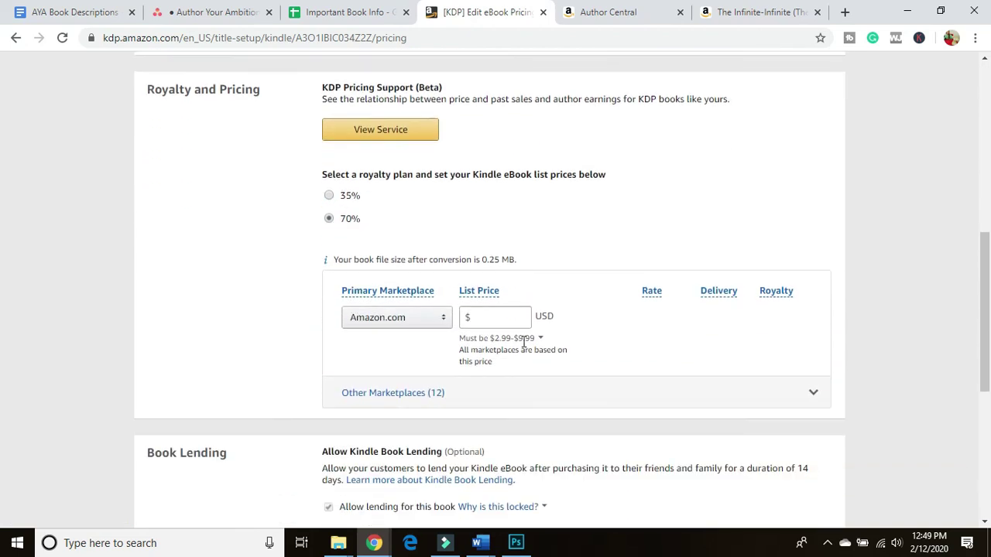
{"action": "left_click", "coordinate": [507, 315]}
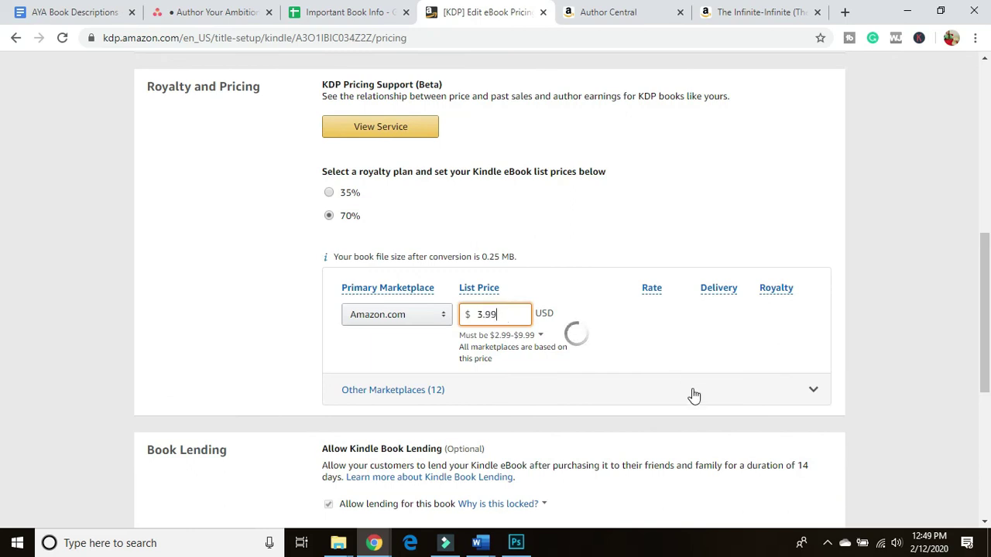
- Review the other 12 marketplace prices and the book lending note, then submit for pre-order
{"action": "left_click", "coordinate": [813, 395]}
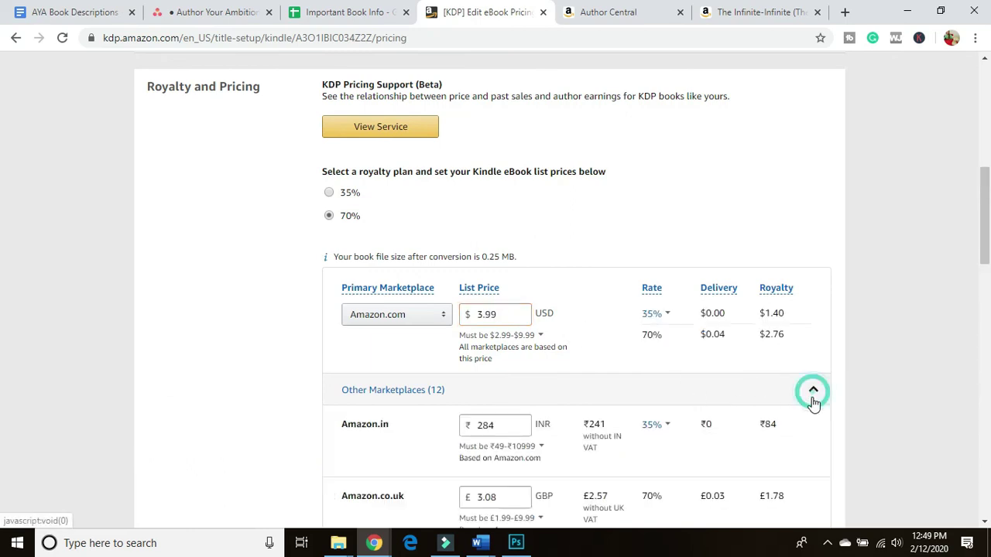
{"action": "left_click", "coordinate": [721, 335]}
{"action": "left_click", "coordinate": [728, 338]}
{"action": "scroll", "coordinate": [658, 356], "scroll_direction": "down", "scroll_amount": 6}
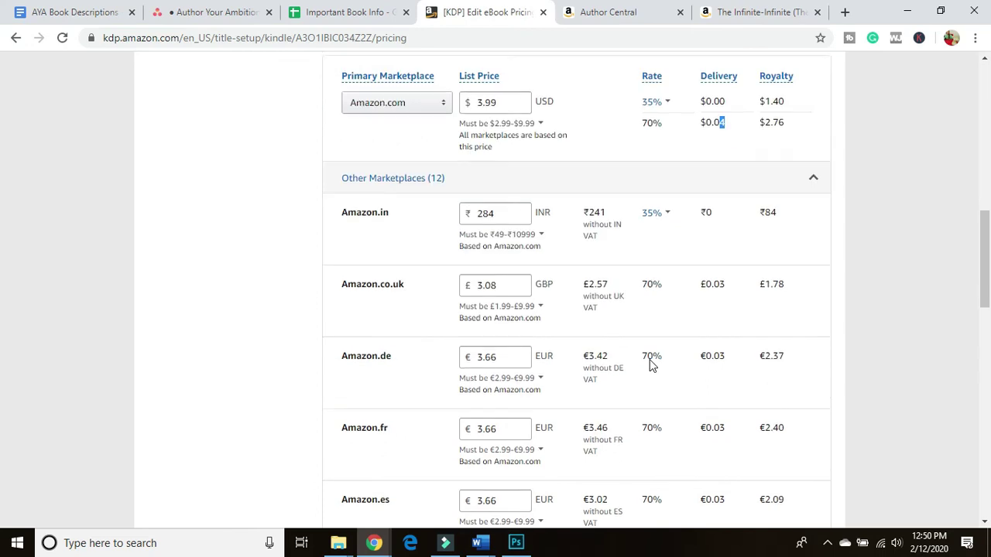
{"action": "scroll", "coordinate": [663, 337], "scroll_direction": "down", "scroll_amount": 6}
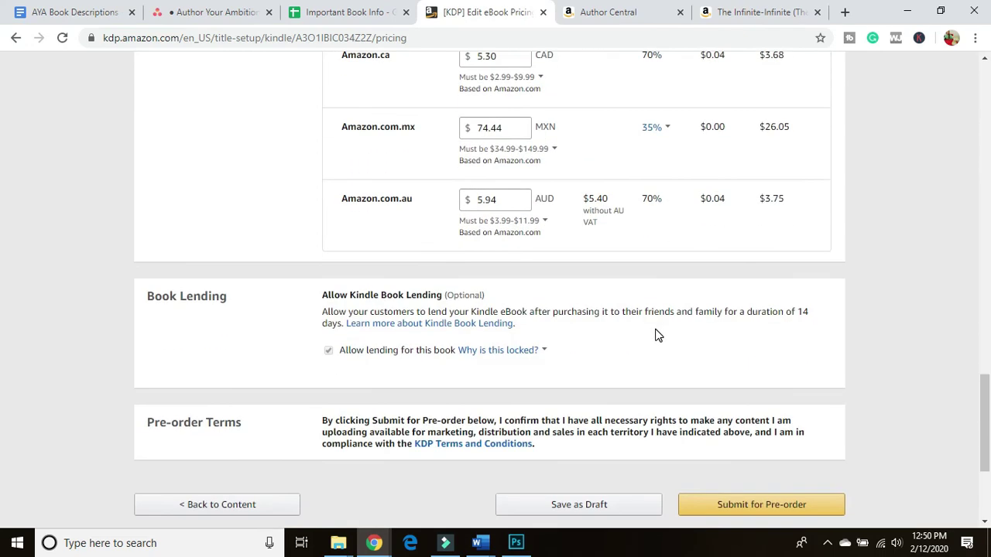
{"action": "scroll", "coordinate": [498, 267], "scroll_direction": "up", "scroll_amount": 2}
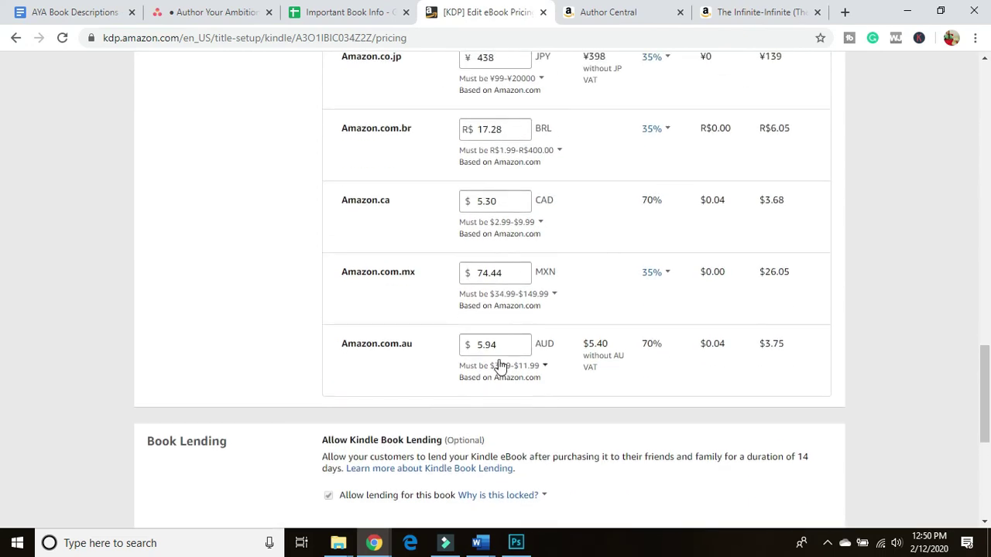
{"action": "scroll", "coordinate": [372, 352], "scroll_direction": "down", "scroll_amount": 4}
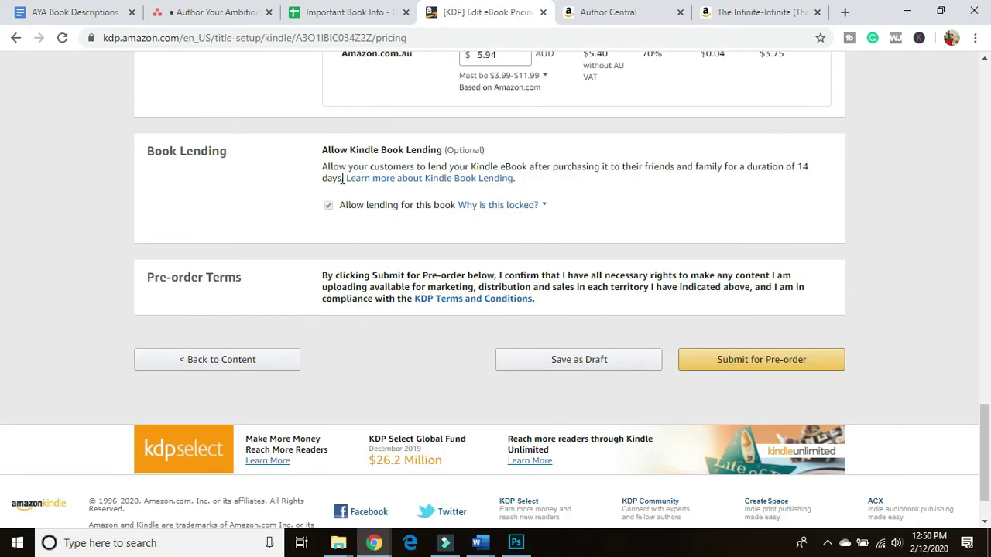
{"action": "left_click_drag", "start_coordinate": [393, 165], "coordinate": [563, 166]}
{"action": "left_click", "coordinate": [629, 169]}
{"action": "left_click", "coordinate": [498, 204]}
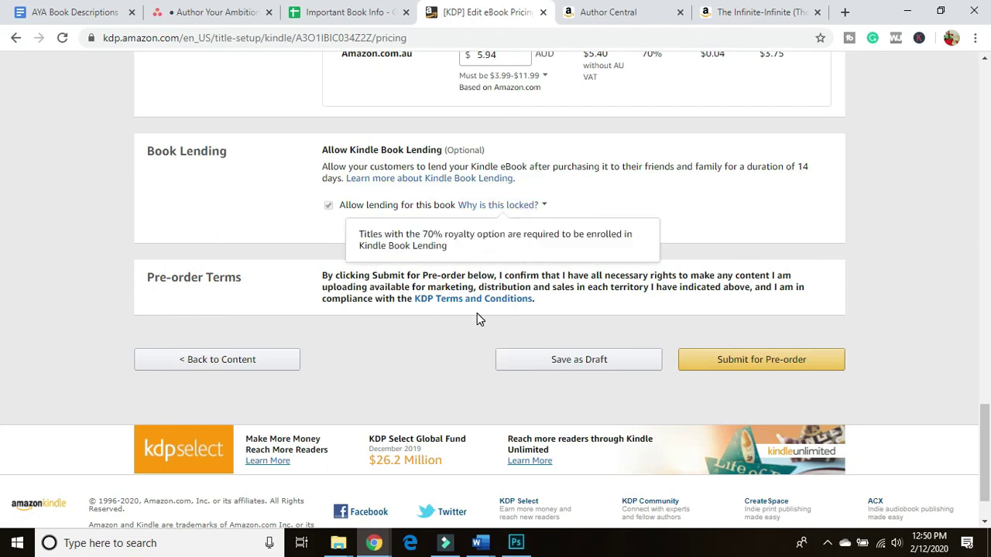
{"action": "left_click", "coordinate": [445, 346]}
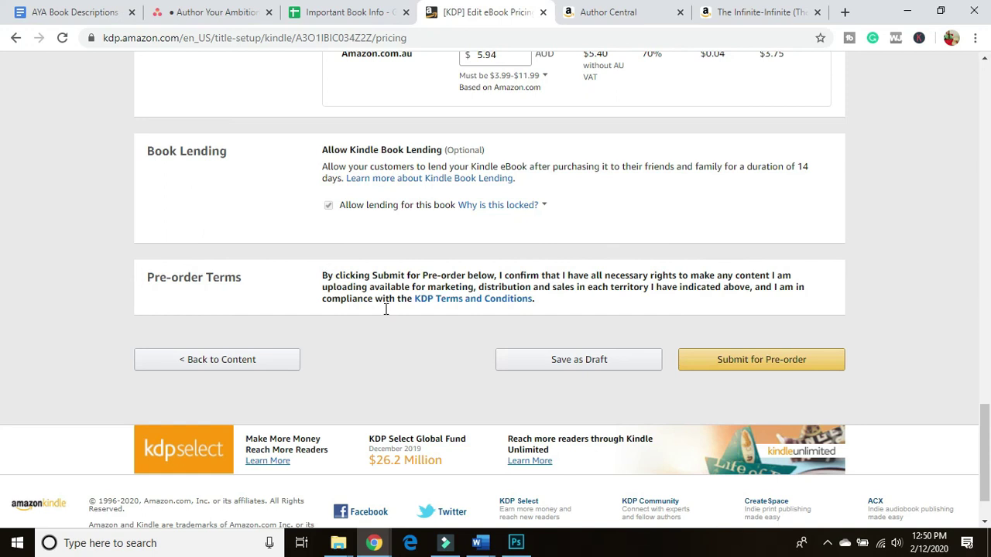
{"action": "scroll", "coordinate": [439, 338], "scroll_direction": "up", "scroll_amount": 20}
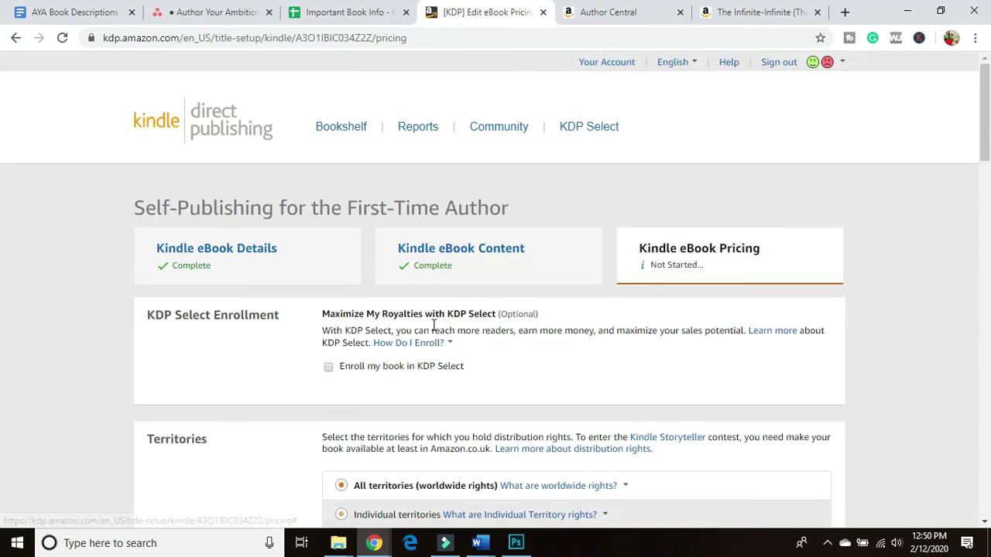
{"action": "scroll", "coordinate": [434, 325], "scroll_direction": "down", "scroll_amount": 20}
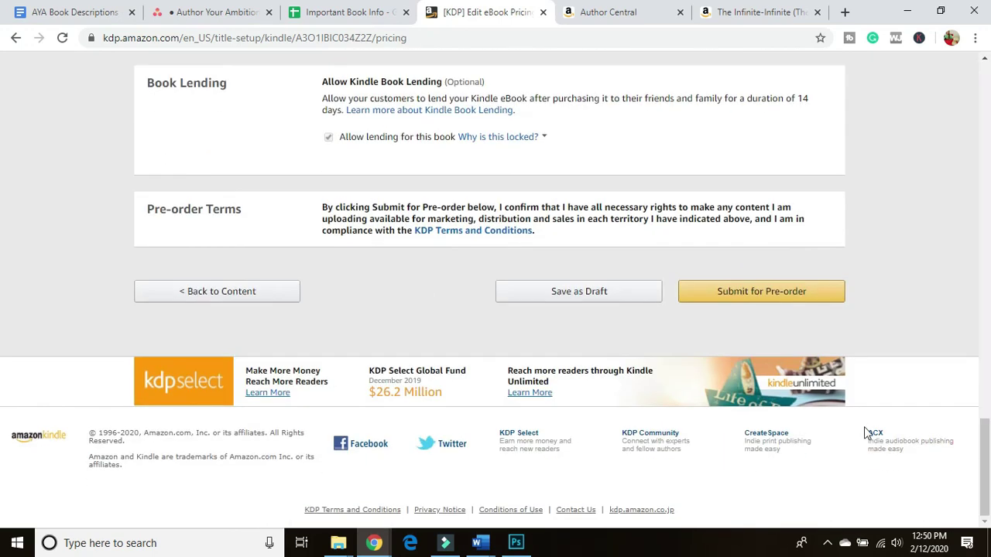
{"action": "left_click", "coordinate": [788, 296]}
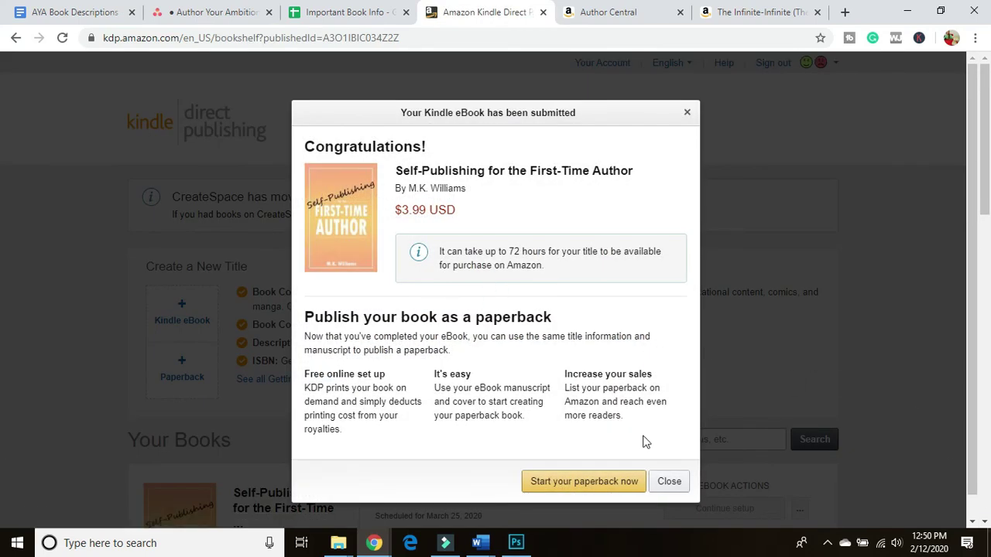
- Close the submission confirmation to see the eBook listed as Pre-order in Review
{"action": "left_click", "coordinate": [668, 486]}
{"action": "scroll", "coordinate": [248, 361], "scroll_direction": "down", "scroll_amount": 3}
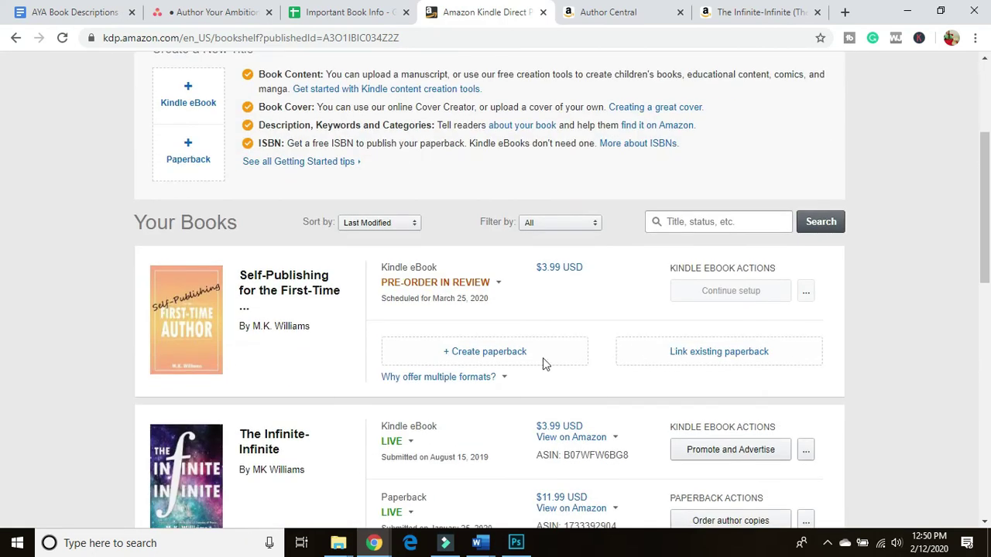